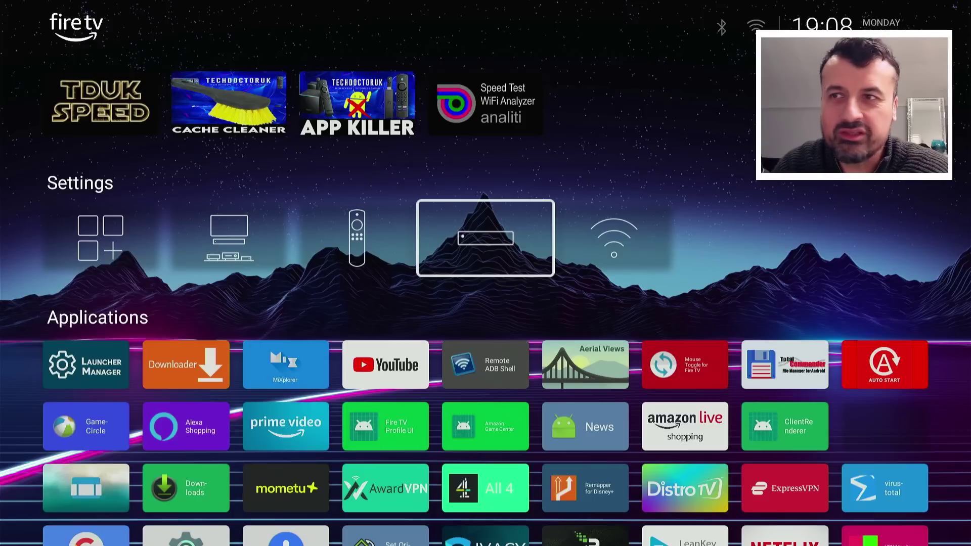
Launch Downloader, exit it, view the running background apps, and return to the home screen
key(Down)
key(Down)
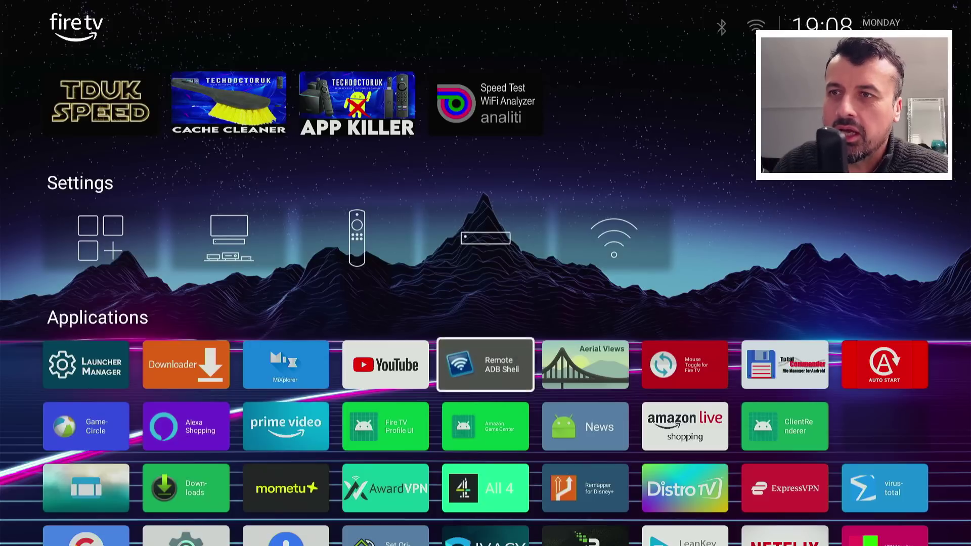
key(Left)
key(Left)
key(Left)
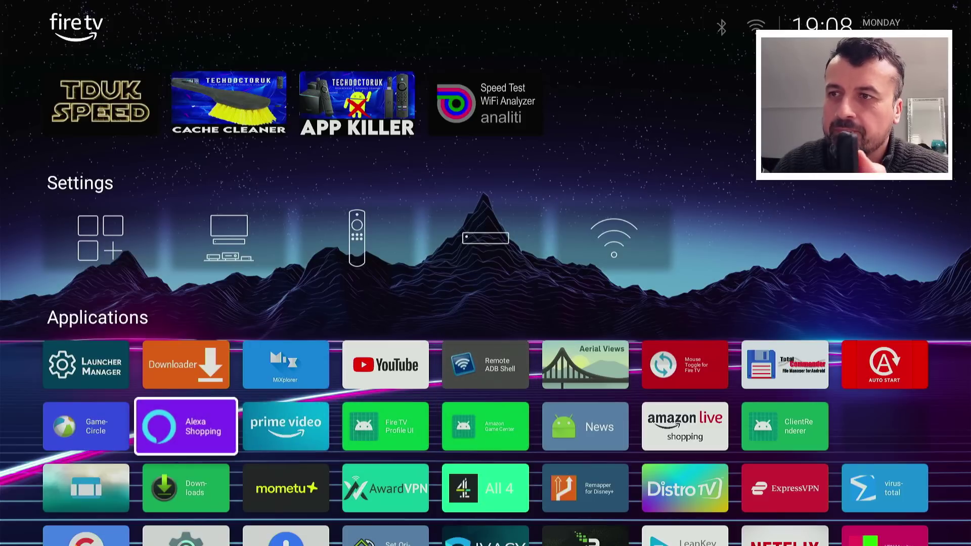
key(Up)
key(Return)
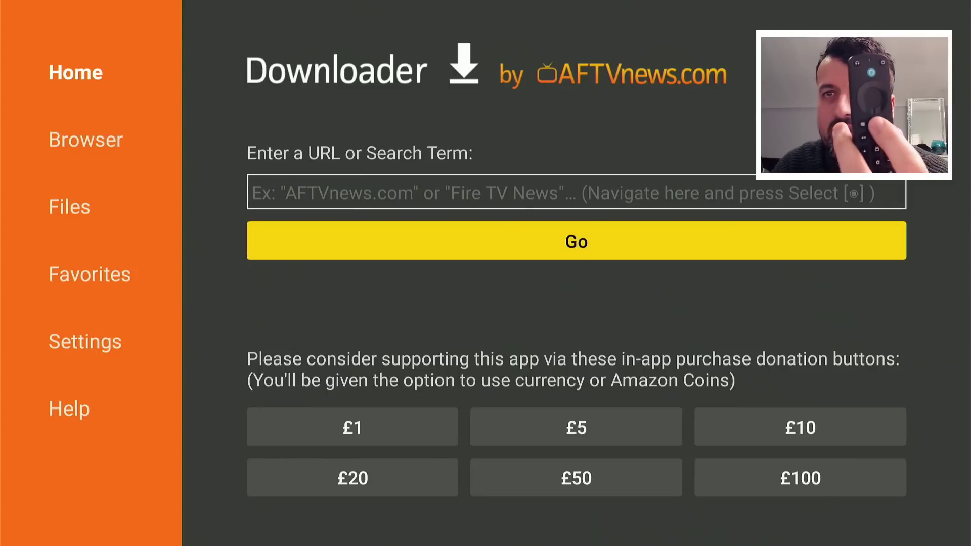
key(Escape)
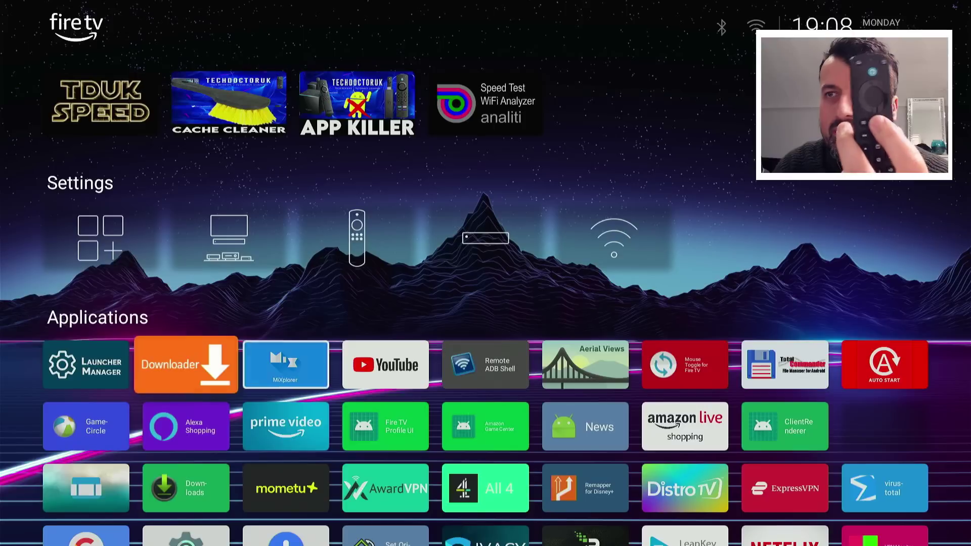
key(Right)
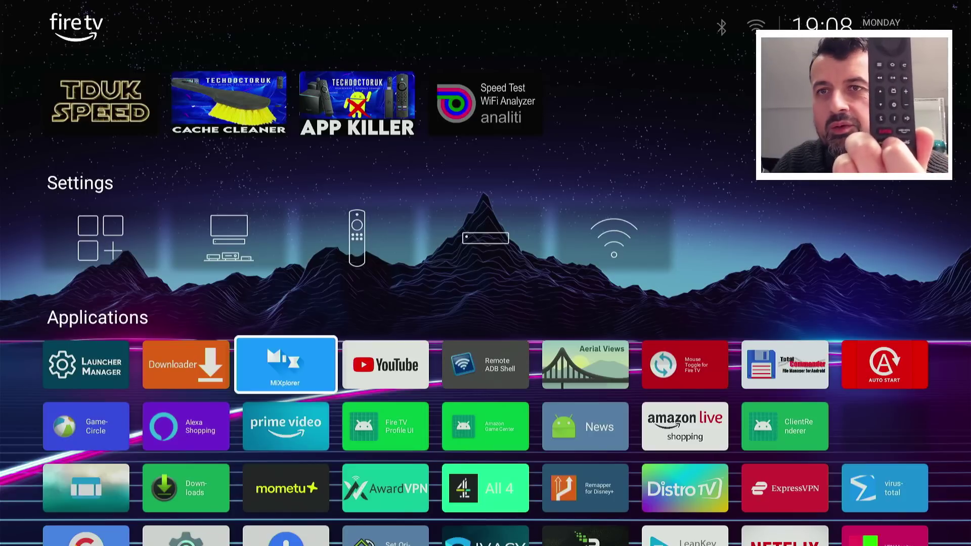
key(Menu)
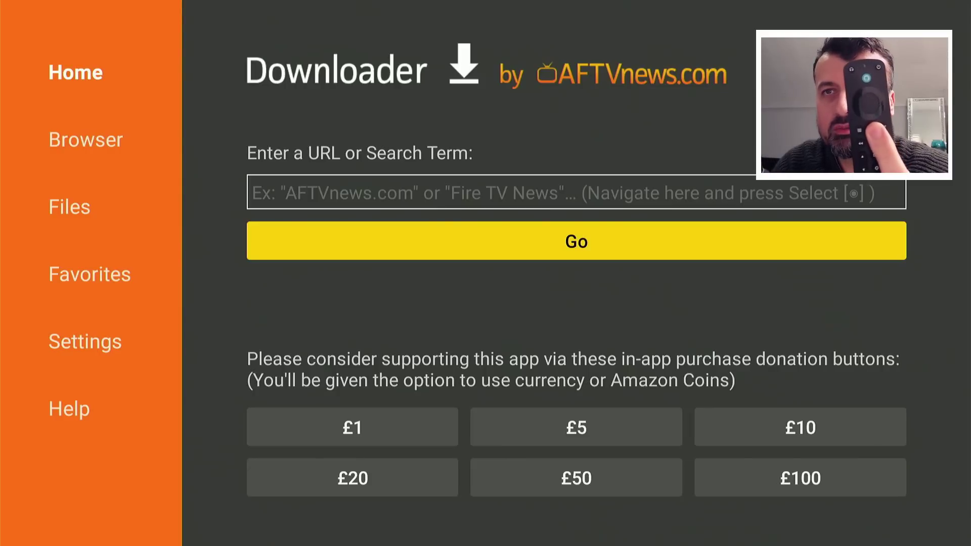
key(Home)
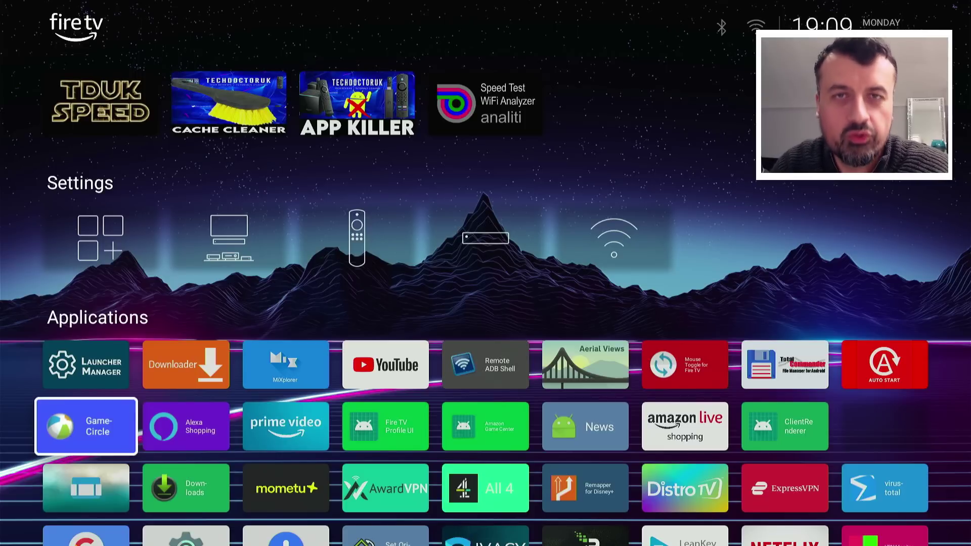
Subscribe to the TechDoctorUK YouTube channel and turn on its bell for every new video
key(Up)
key(Up)
key(Up)
key(Up)
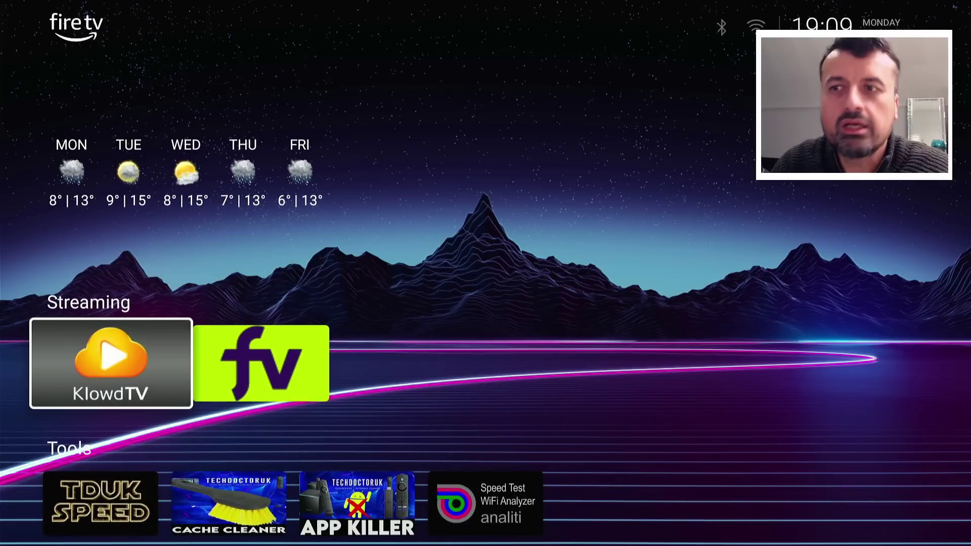
key(Down)
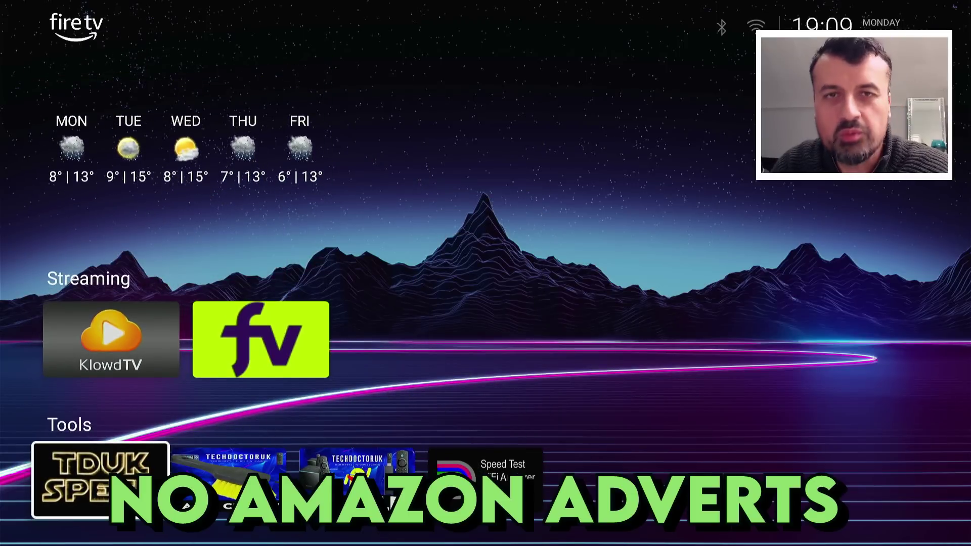
key(Right)
key(Right)
key(Right)
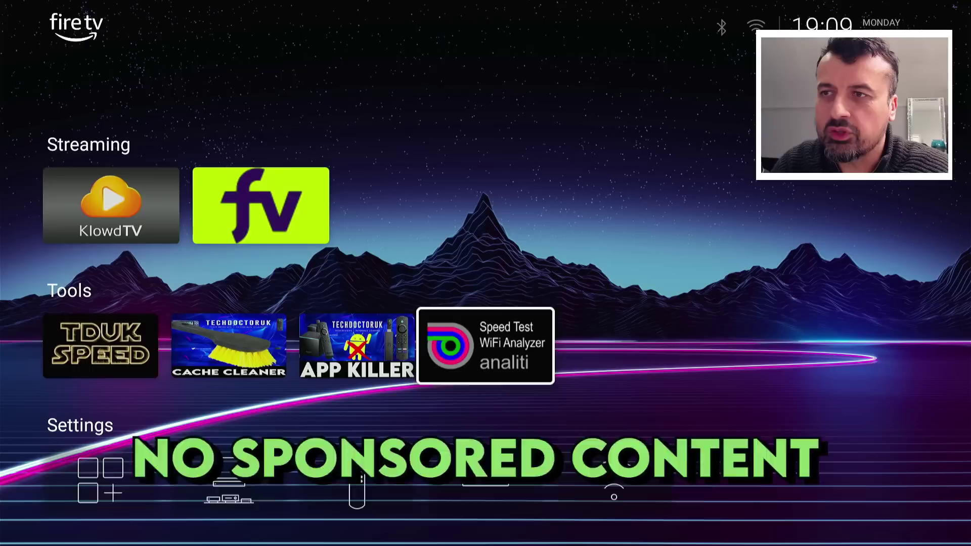
key(Down)
key(Down)
key(Down)
key(Down)
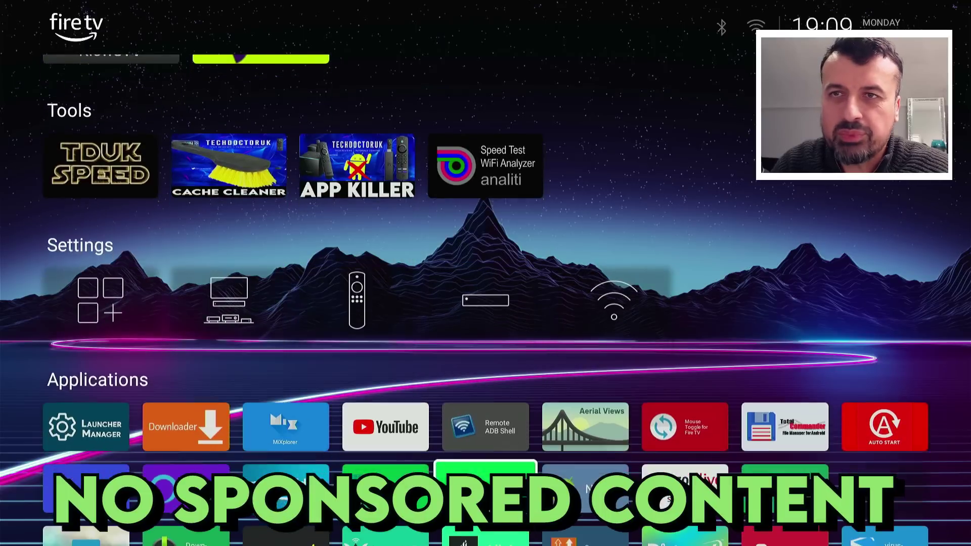
key(Left)
key(Left)
key(Left)
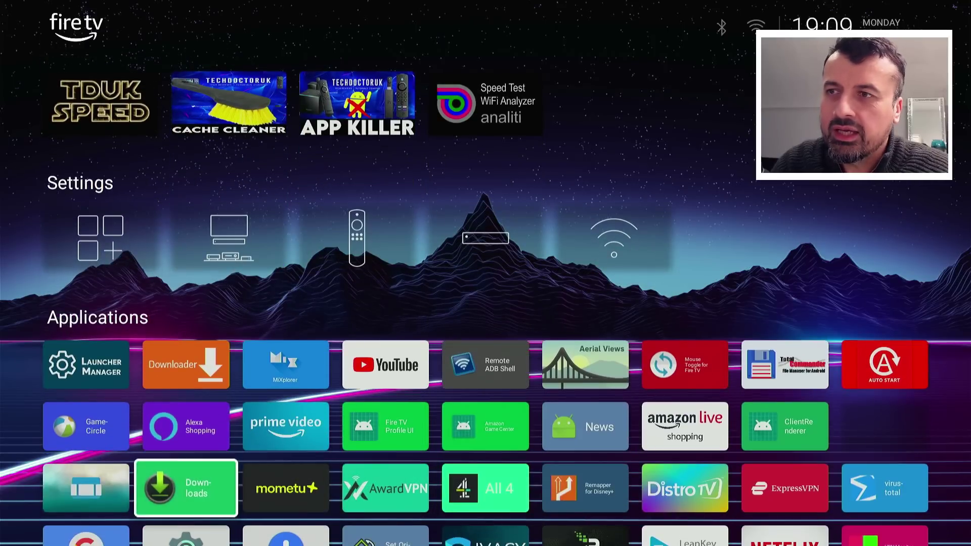
key(Up)
key(Up)
key(Up)
key(Up)
key(Up)
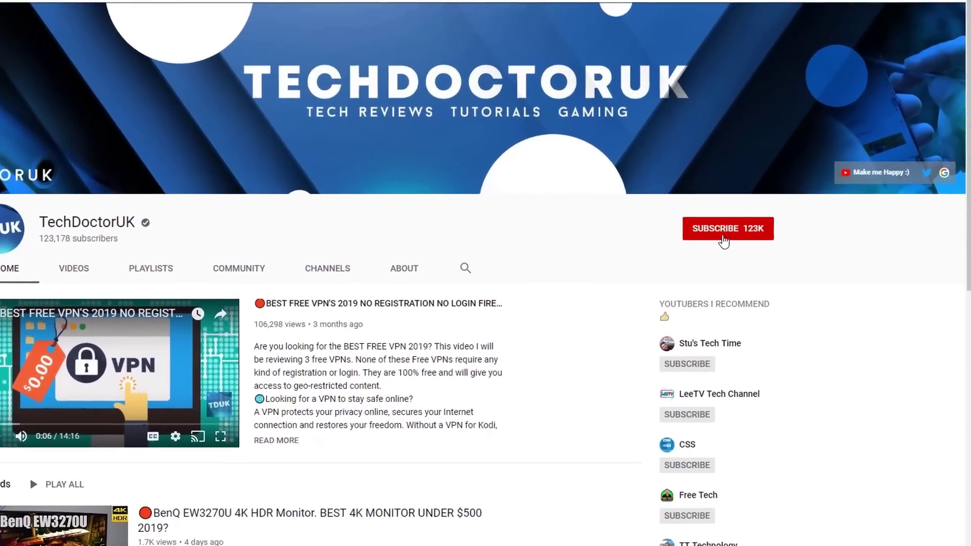
click(724, 242)
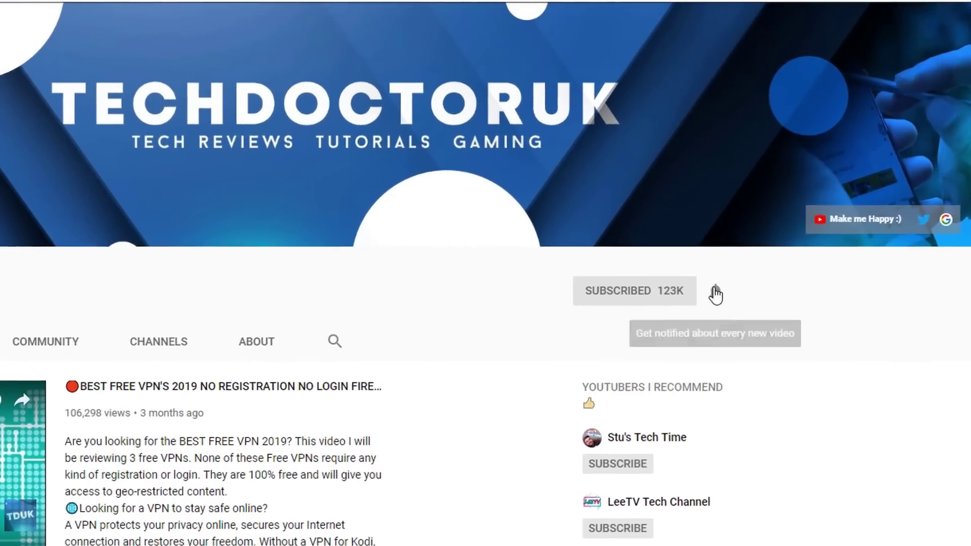
click(722, 282)
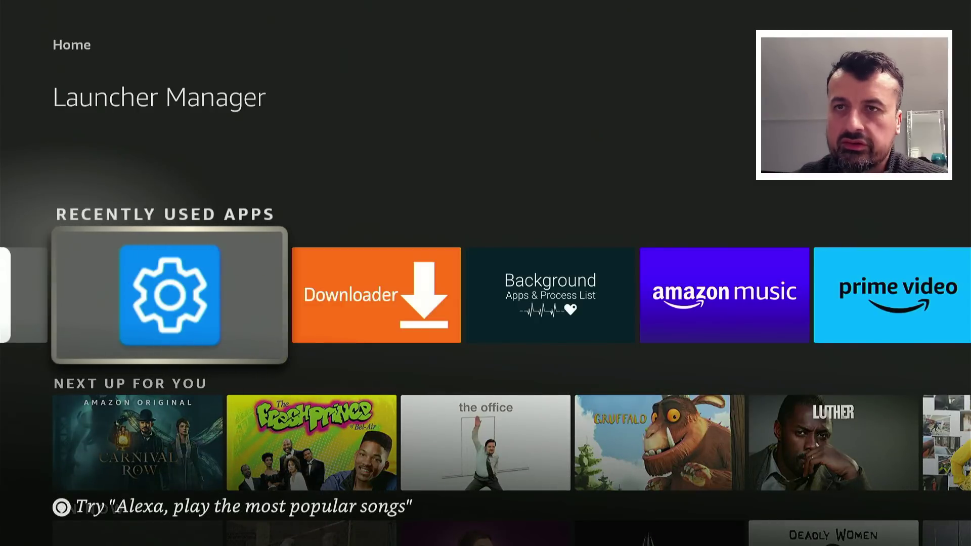
Open Launcher Manager from recent apps, showing KFTV Launcher (Stock Launcher) as current, and return to Launcher Options
key(Right)
key(Left)
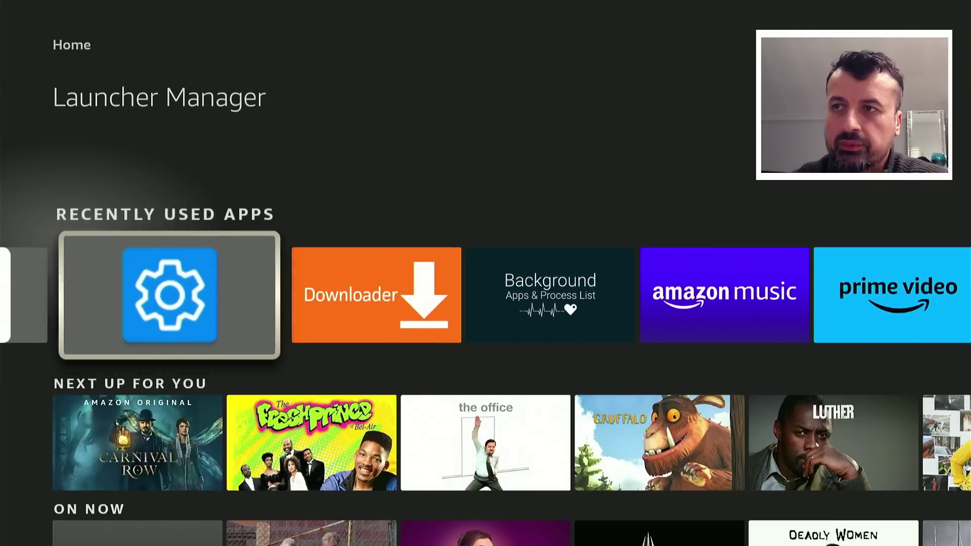
key(Return)
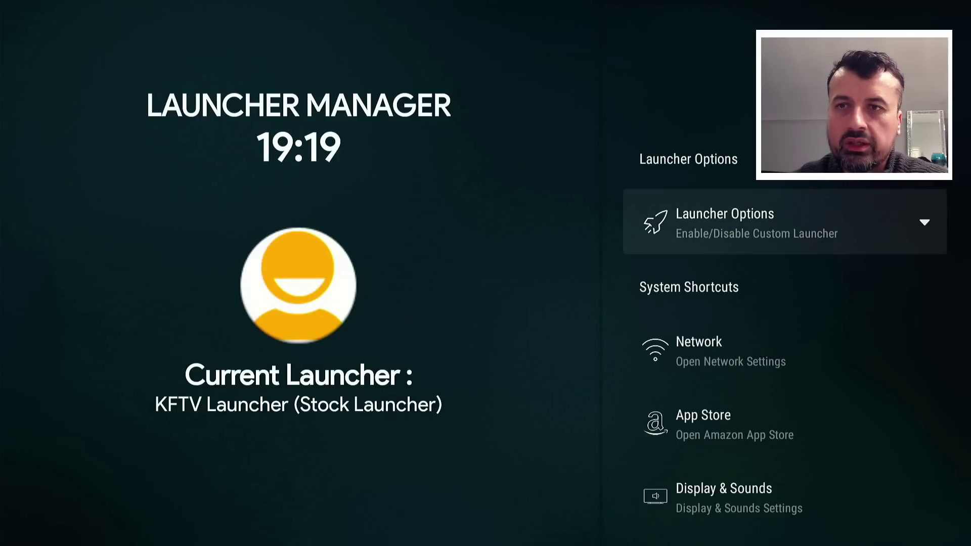
key(Down)
key(Down)
key(Down)
key(Down)
key(Down)
key(Down)
key(Down)
key(Down)
key(Down)
key(Down)
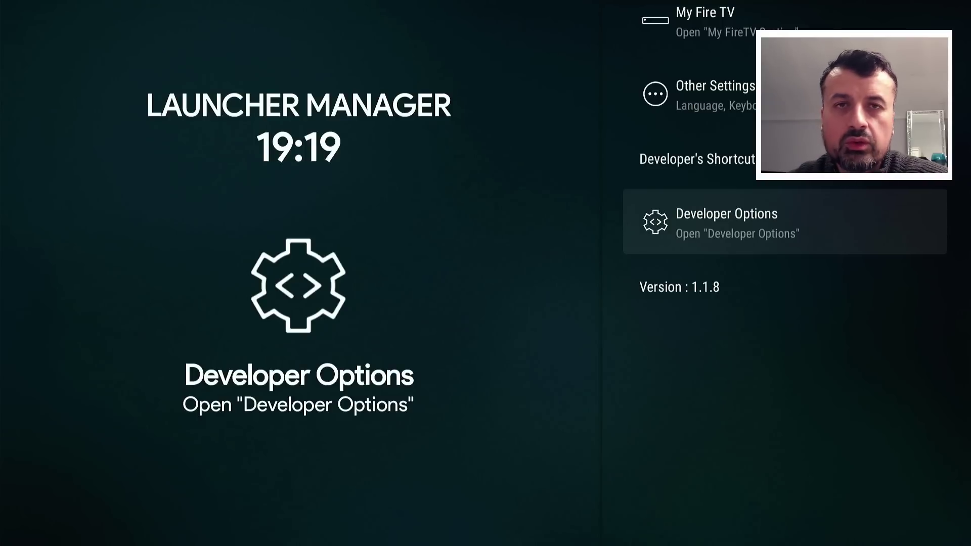
key(Up)
key(Up)
key(Up)
key(Up)
key(Up)
key(Up)
key(Up)
key(Up)
key(Up)
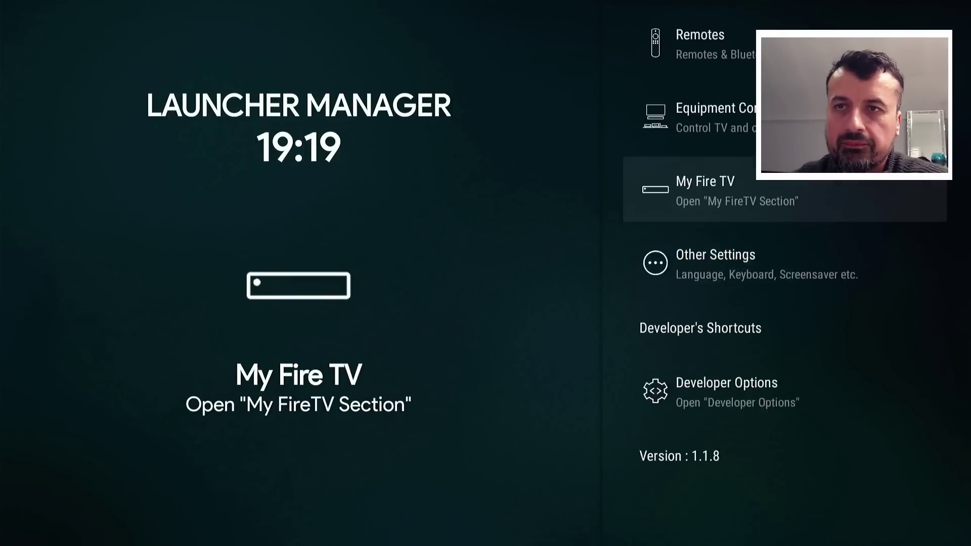
key(Up)
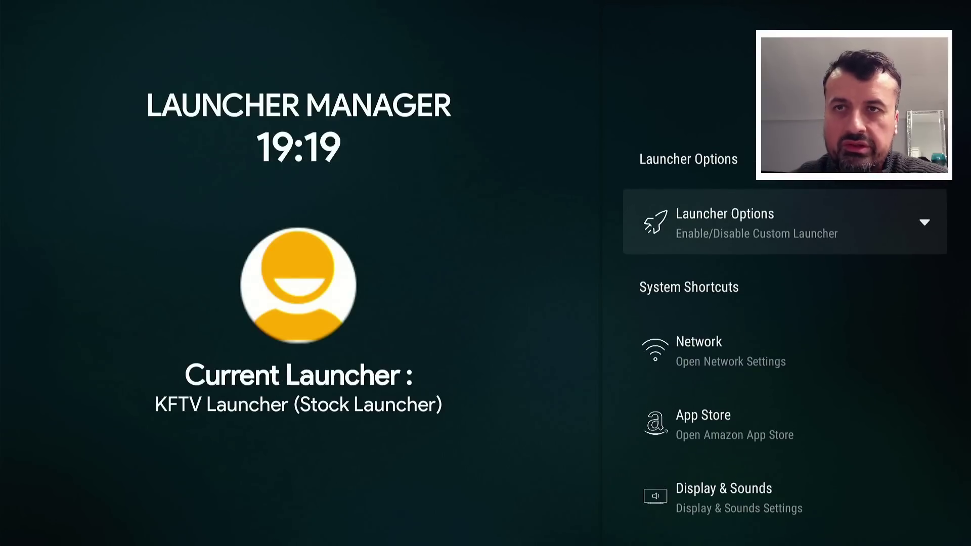
Expand Launcher Options and open Home Button Hook, where the handler is Inactive and all hooks OFF
key(Return)
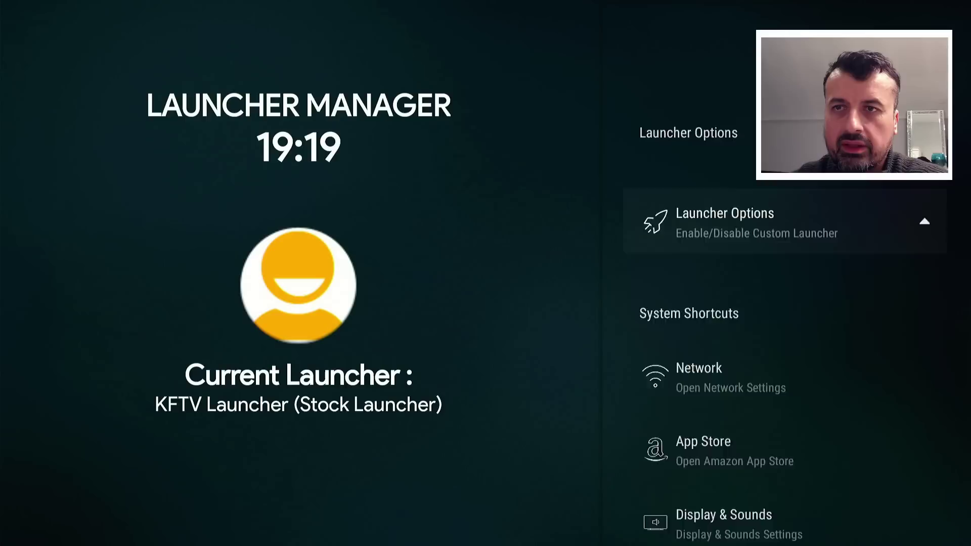
key(Down)
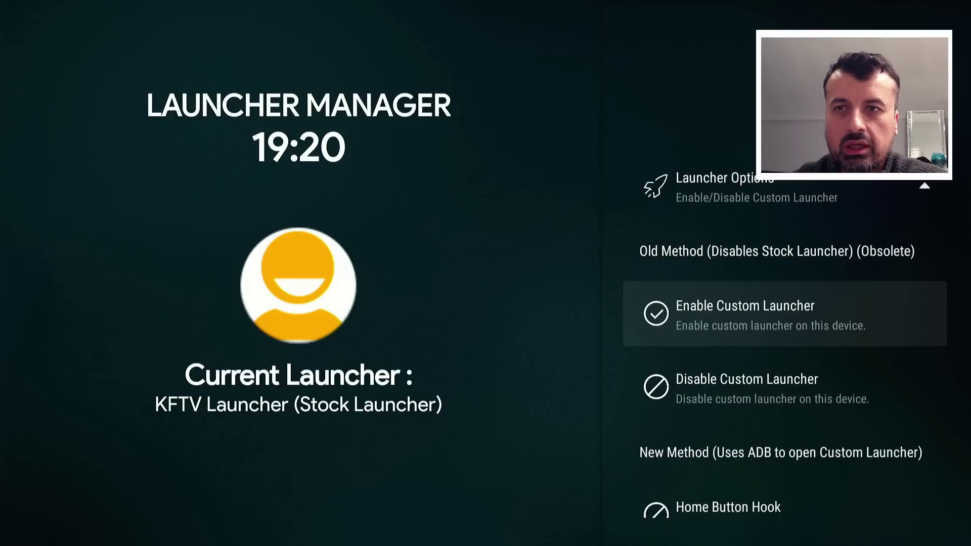
key(Down)
key(Down)
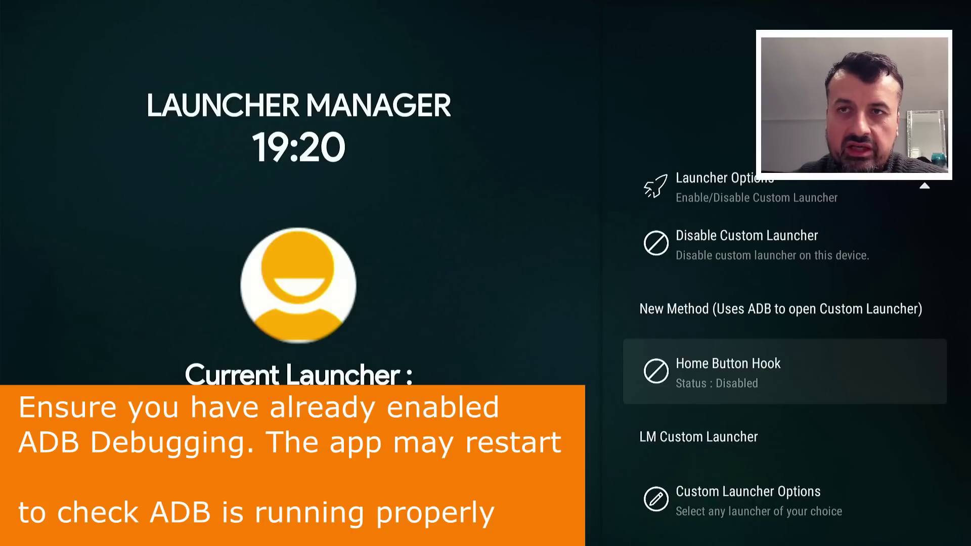
key(Return)
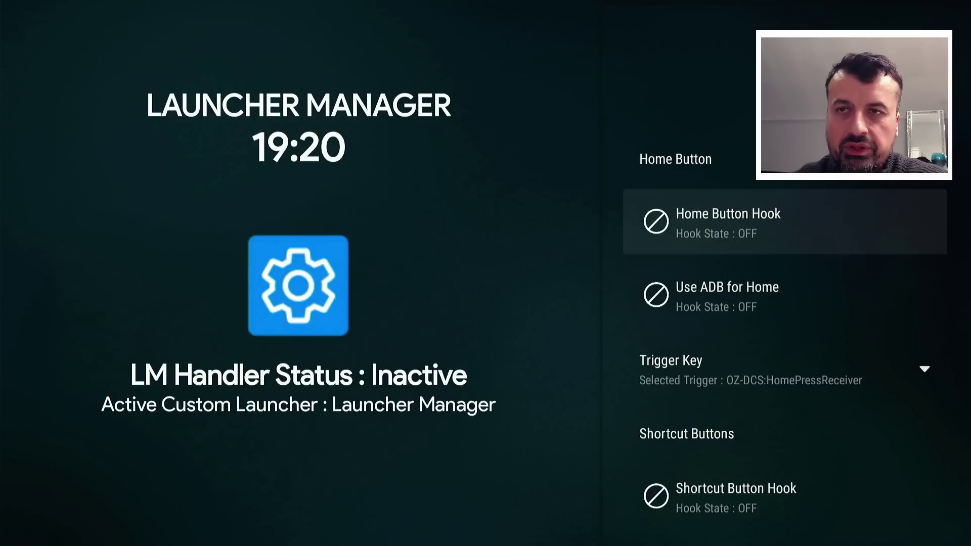
Turn on Home Button Hook and Use ADB for Home
key(Return)
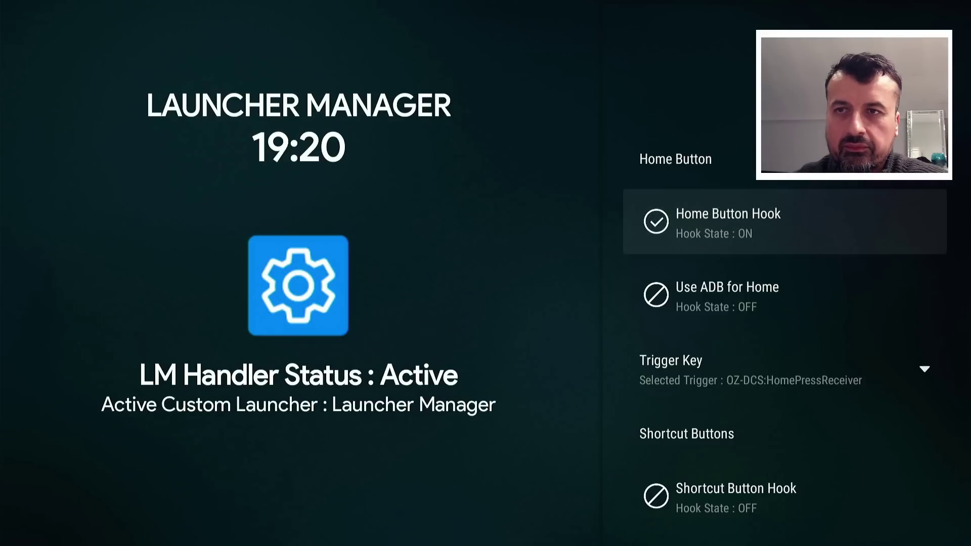
key(Down)
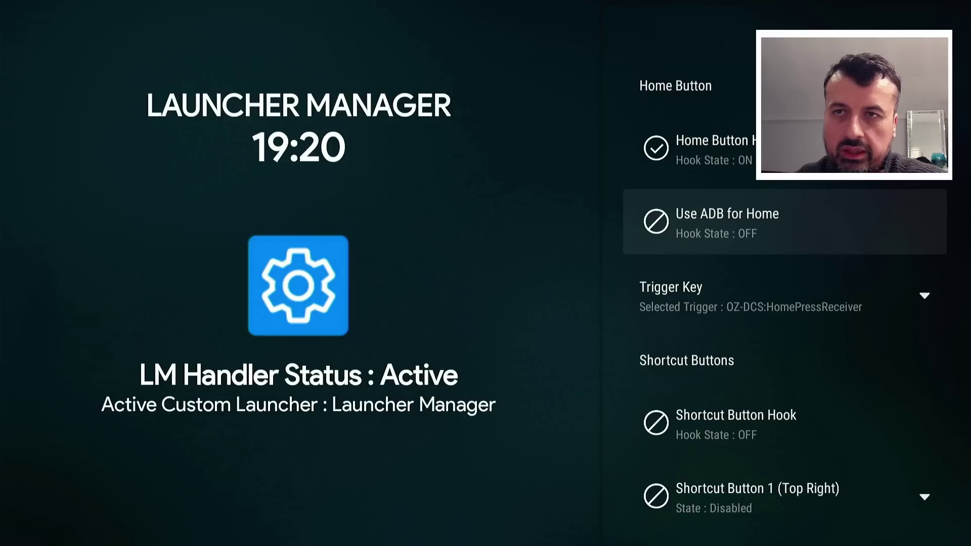
key(Return)
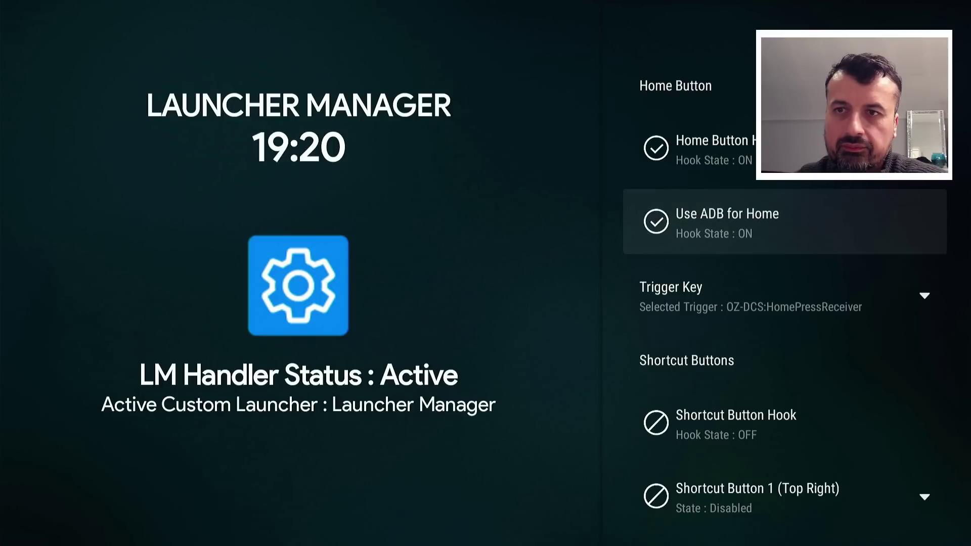
Keep OZ-DCS:HomePressReceiver as the Trigger Key and review the hook and shortcut settings
key(Down)
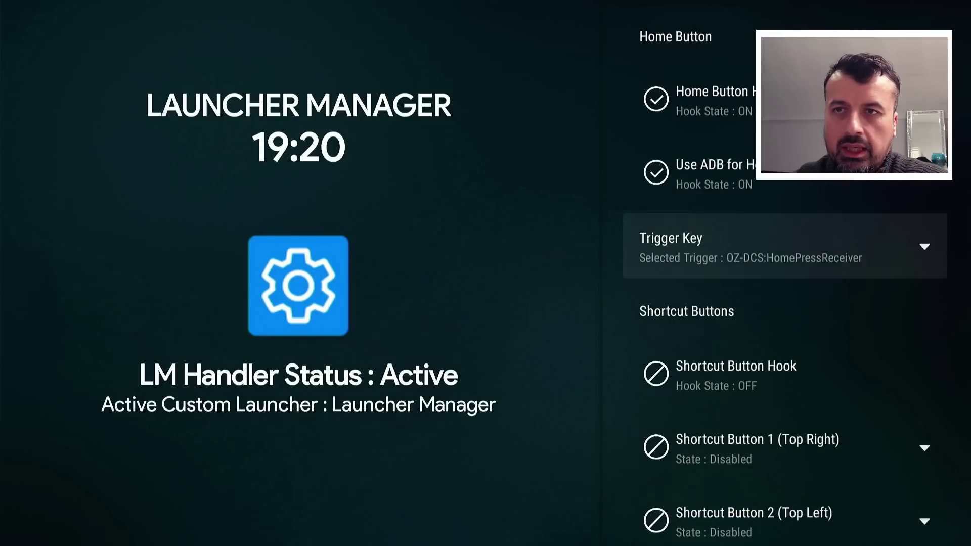
key(Return)
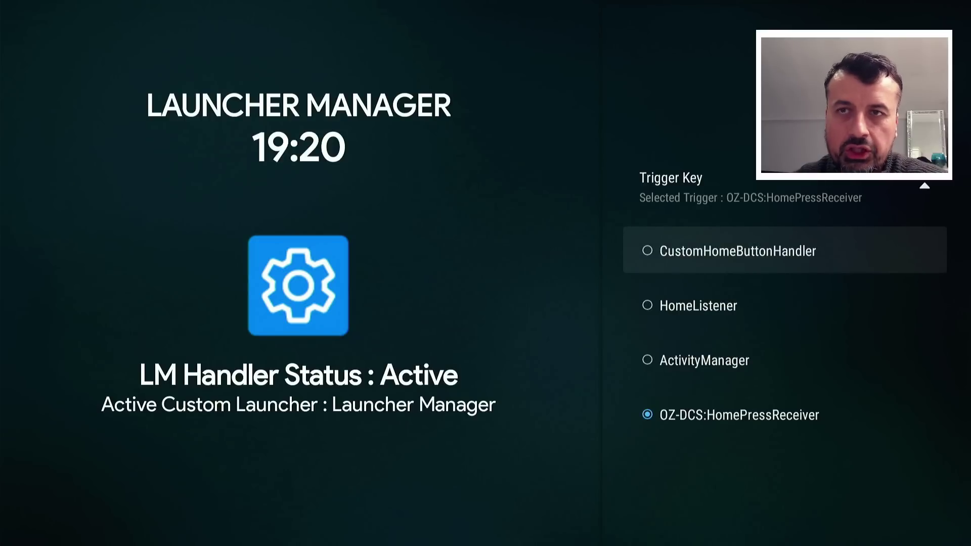
key(Down)
key(Down)
key(Down)
key(Up)
key(Up)
key(Up)
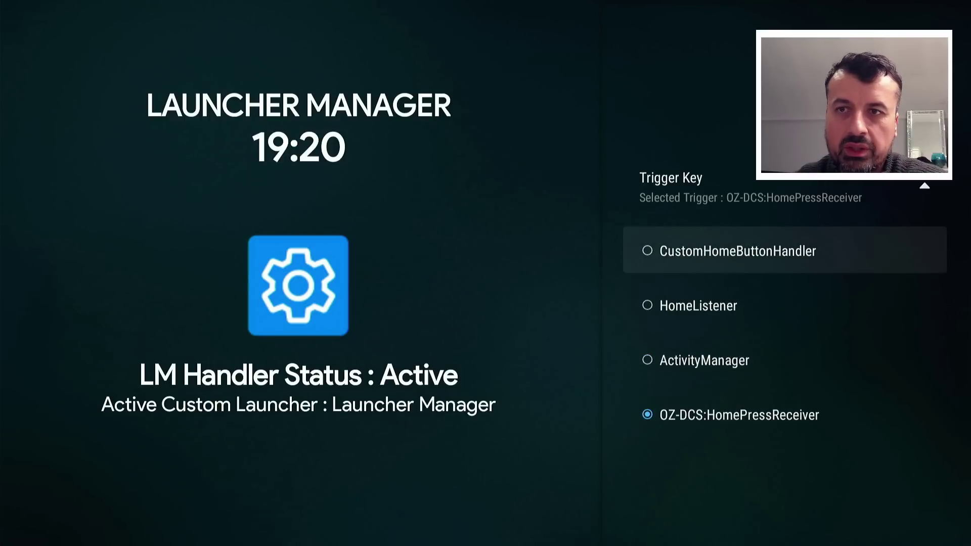
key(Escape)
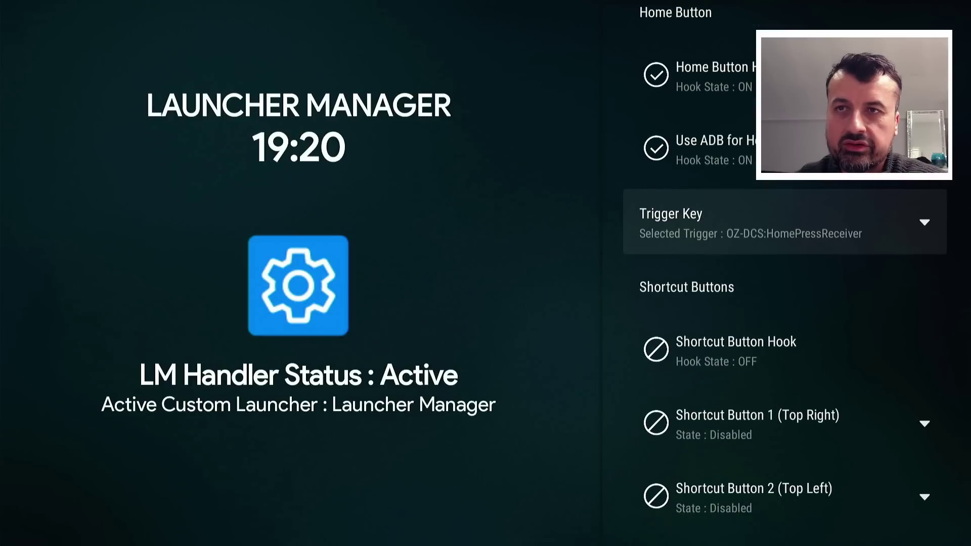
key(Up)
key(Up)
key(Down)
key(Down)
key(Down)
key(Down)
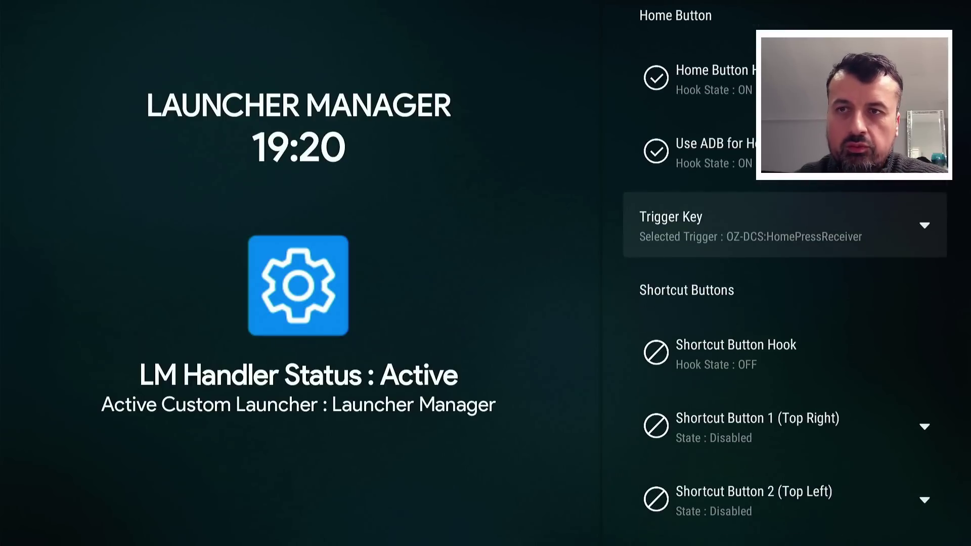
key(Up)
key(Up)
key(Up)
key(Up)
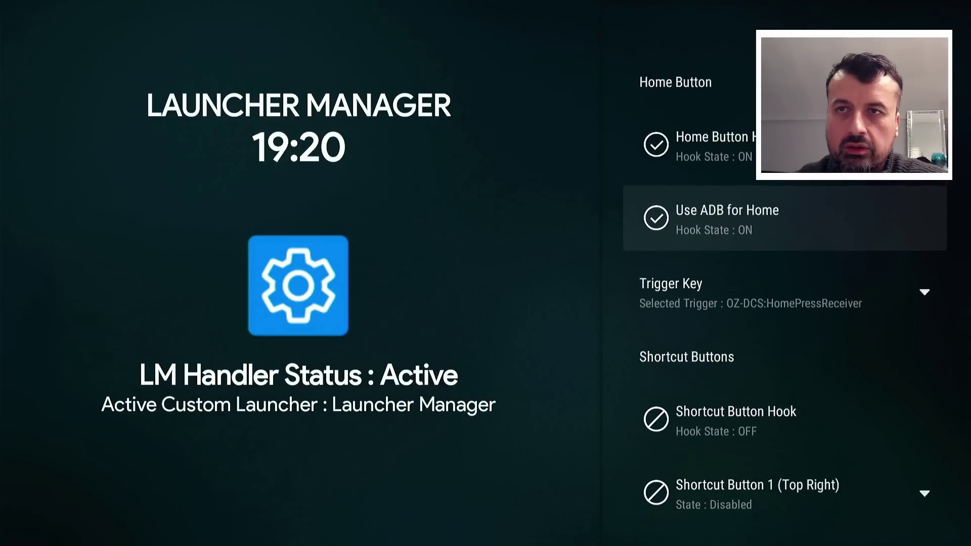
key(Down)
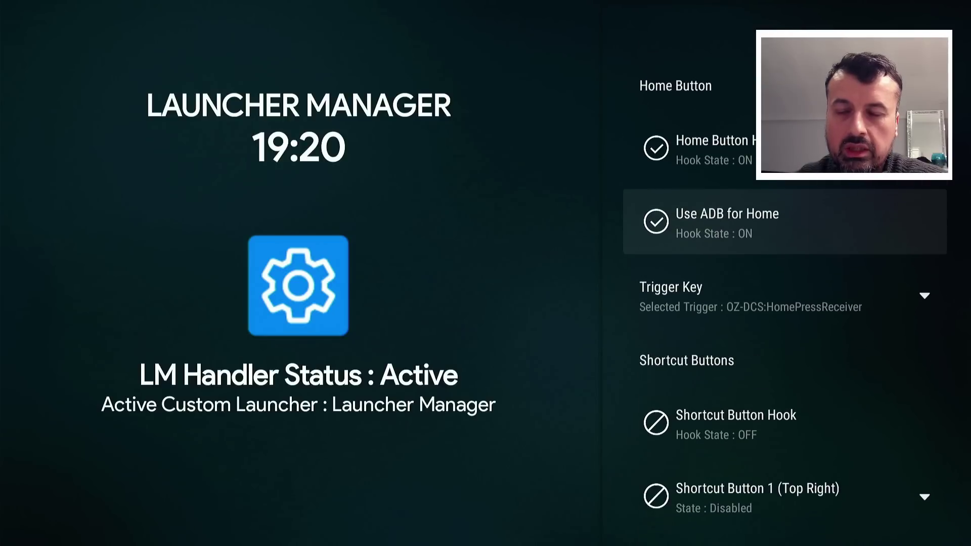
Return to the main menu, expand Launcher Options, and reach Custom Launcher Options with Home Button Hook Status: Enabled
key(Up)
key(Up)
key(Up)
key(Up)
key(Up)
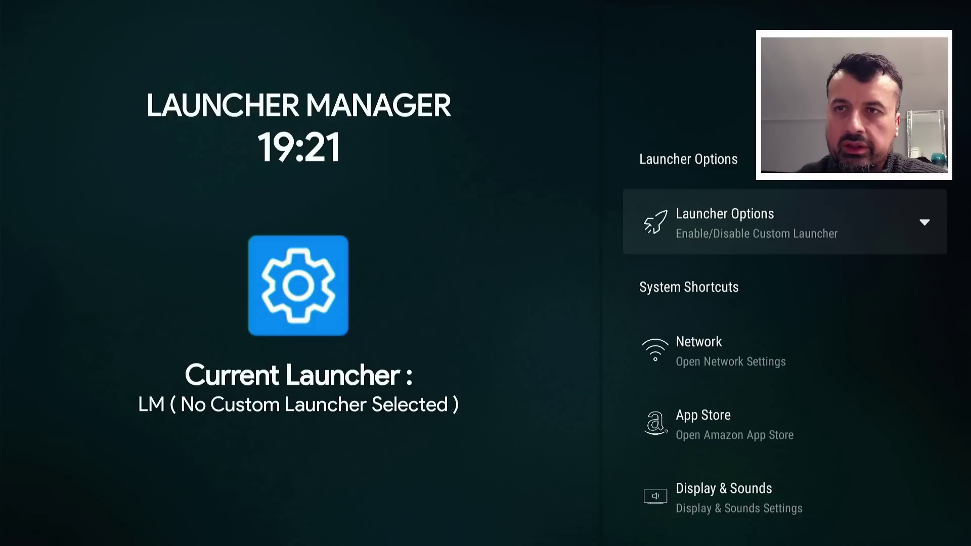
key(Return)
key(Down)
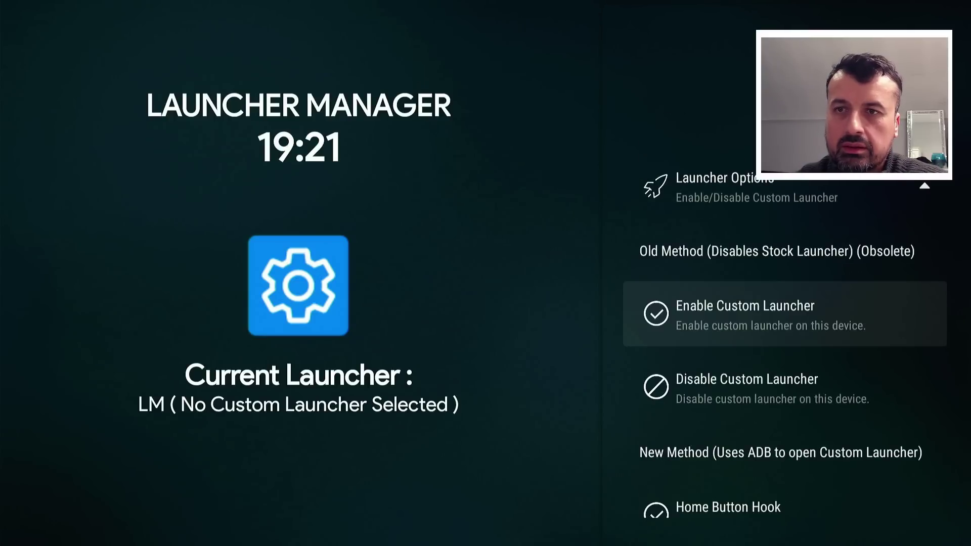
key(Down)
key(Down)
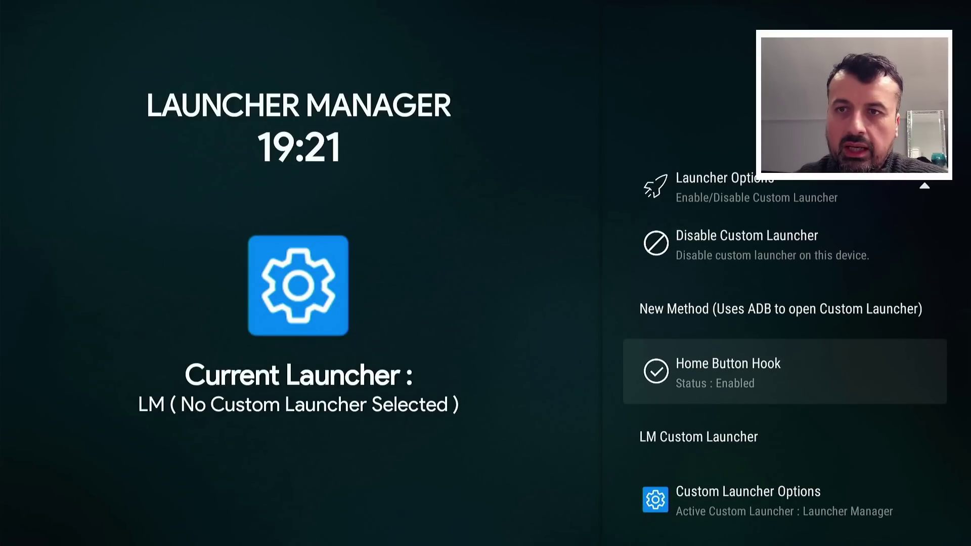
key(Down)
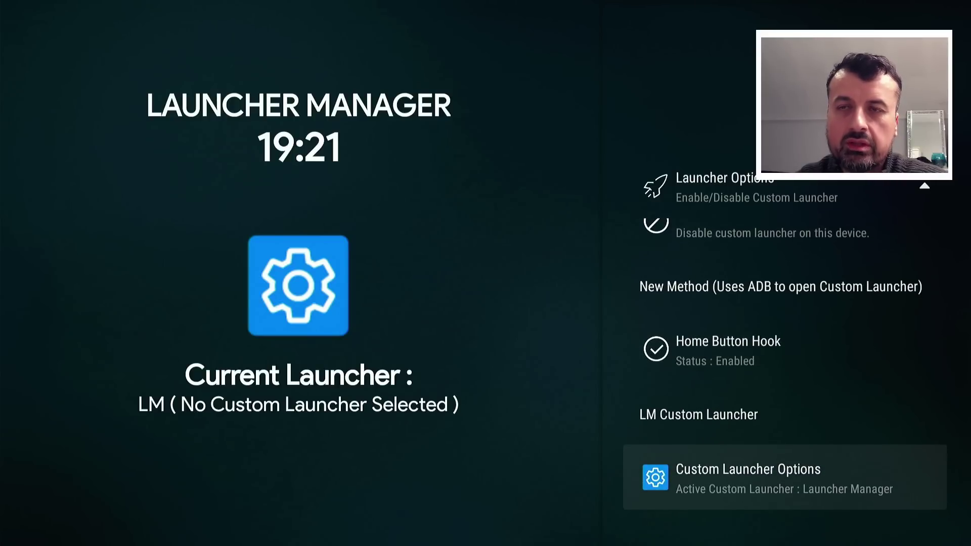
Under Custom Launcher Options, pick Wolf Launcher from the app list as the Active launcher
key(Return)
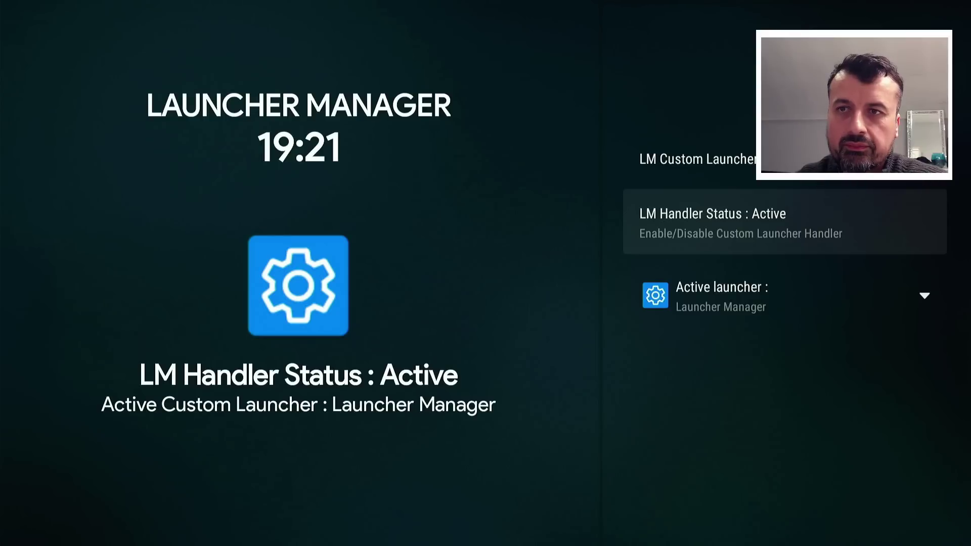
key(Down)
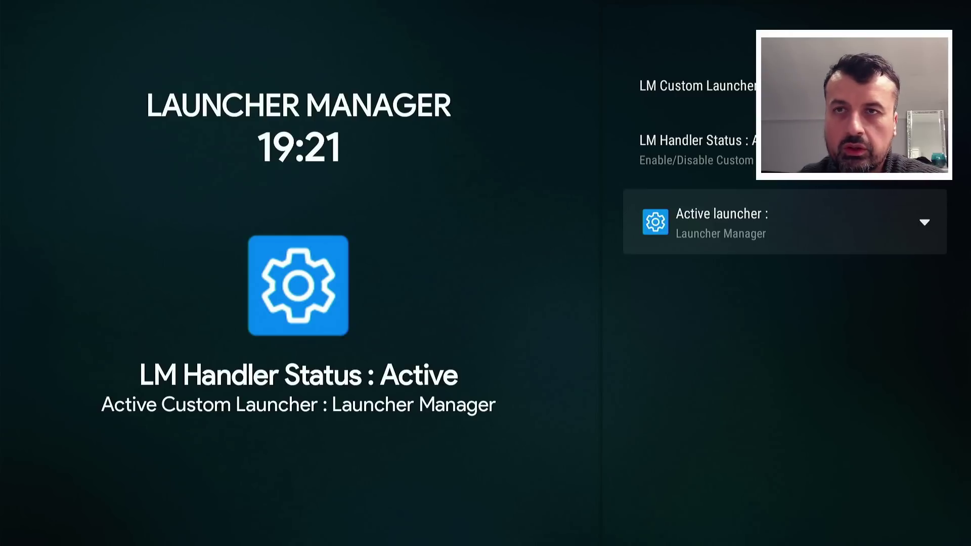
key(Return)
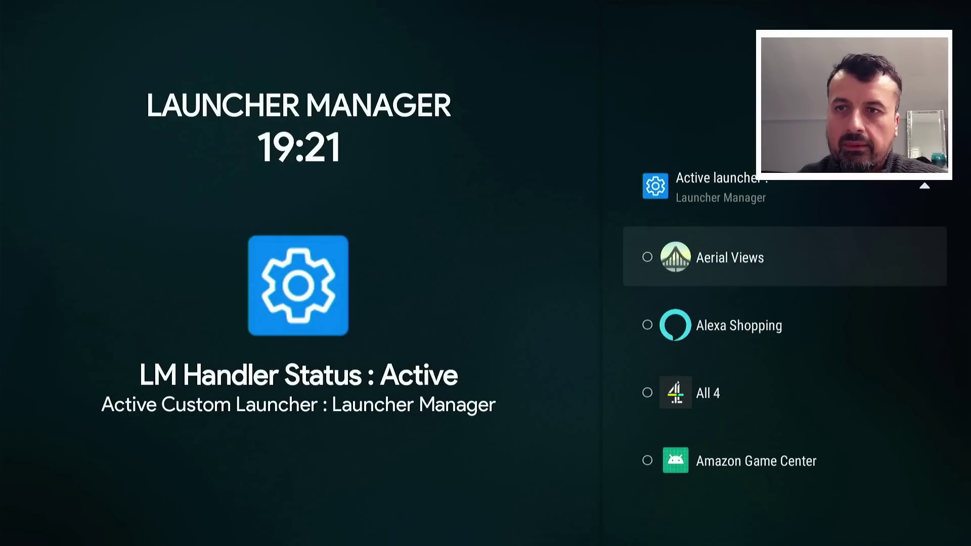
key(Down)
key(Down)
key(Down)
key(Down)
key(Down)
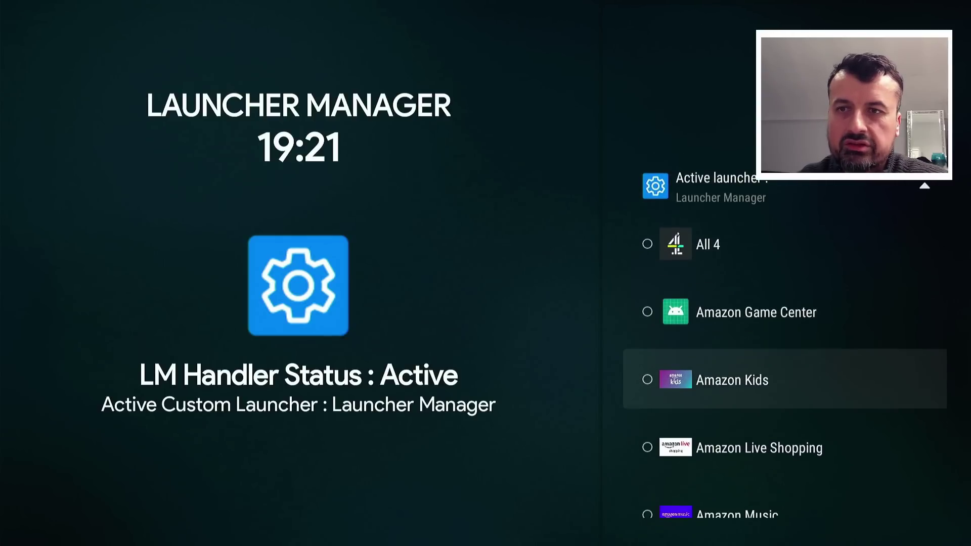
key(Down)
key(Down)
key(Down)
key(Down)
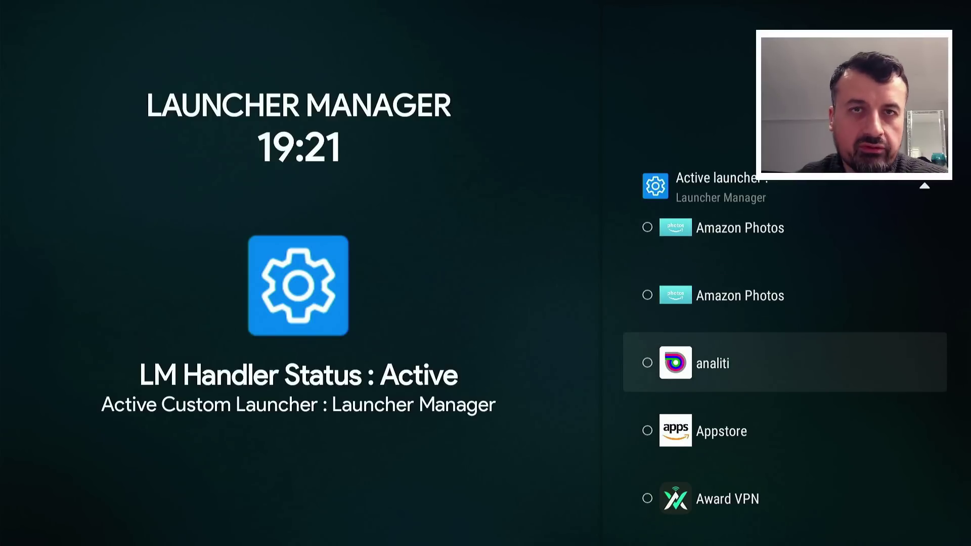
key(Down)
key(Down)
key(Down)
key(Down)
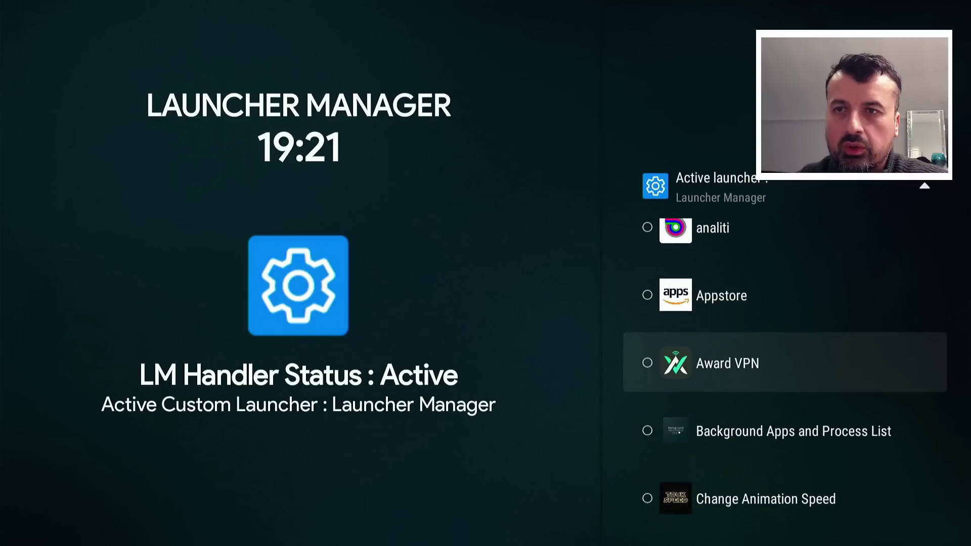
key(Down)
key(Down)
key(Down)
key(Down)
key(Down)
key(Down)
key(Down)
key(Down)
key(Down)
key(Down)
key(Down)
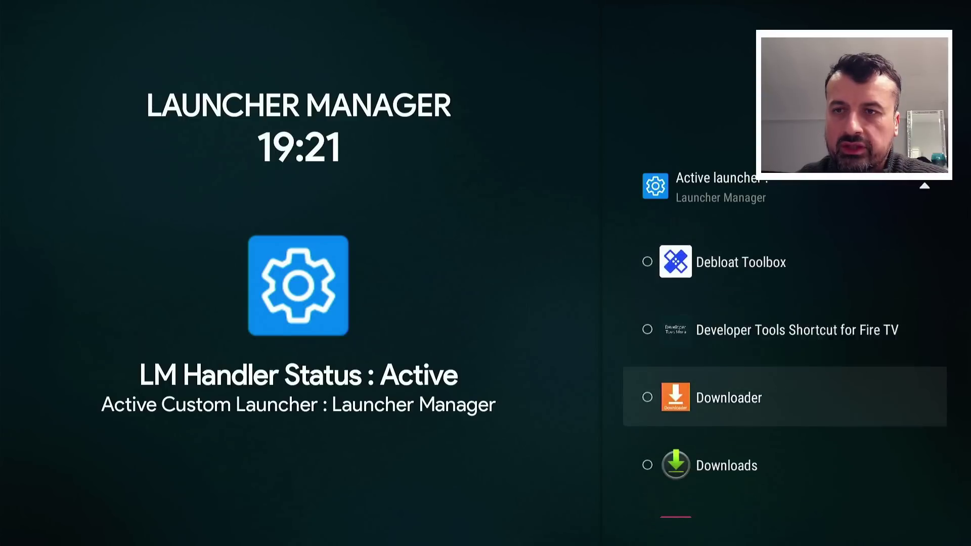
key(Down)
key(Down)
key(Down)
key(Down)
key(Down)
key(Down)
key(Down)
key(Down)
key(Down)
key(Down)
key(Down)
key(Down)
key(Down)
key(Down)
key(Down)
key(Down)
key(Down)
key(Down)
key(Down)
key(Down)
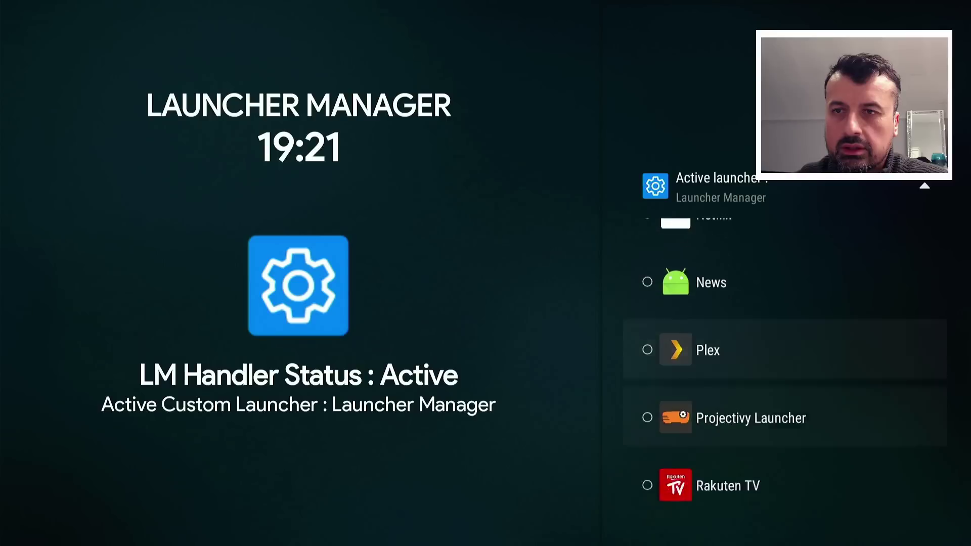
key(Down)
key(Down)
key(Down)
key(Down)
key(Down)
key(Down)
key(Down)
key(Down)
key(Down)
key(Down)
key(Down)
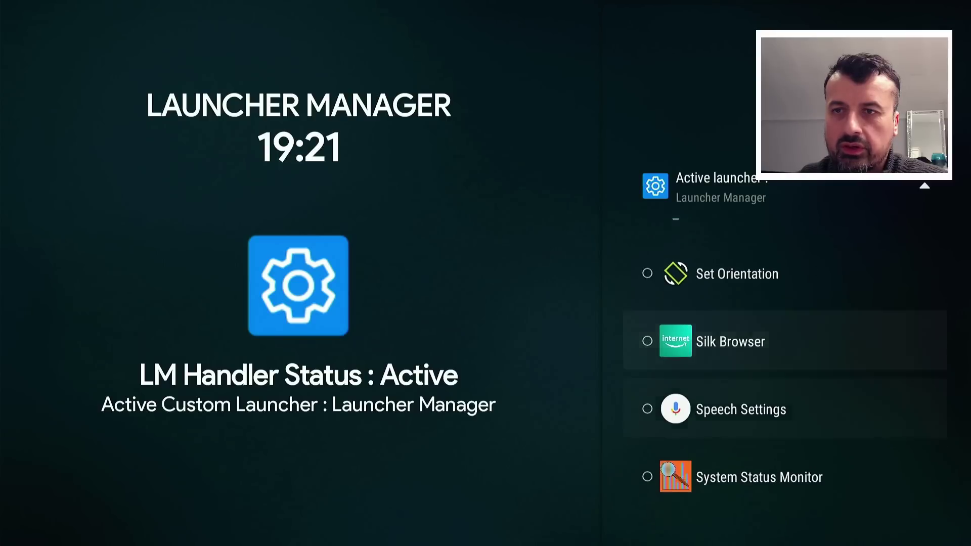
key(Down)
key(Down)
key(Down)
key(Down)
key(Down)
key(Down)
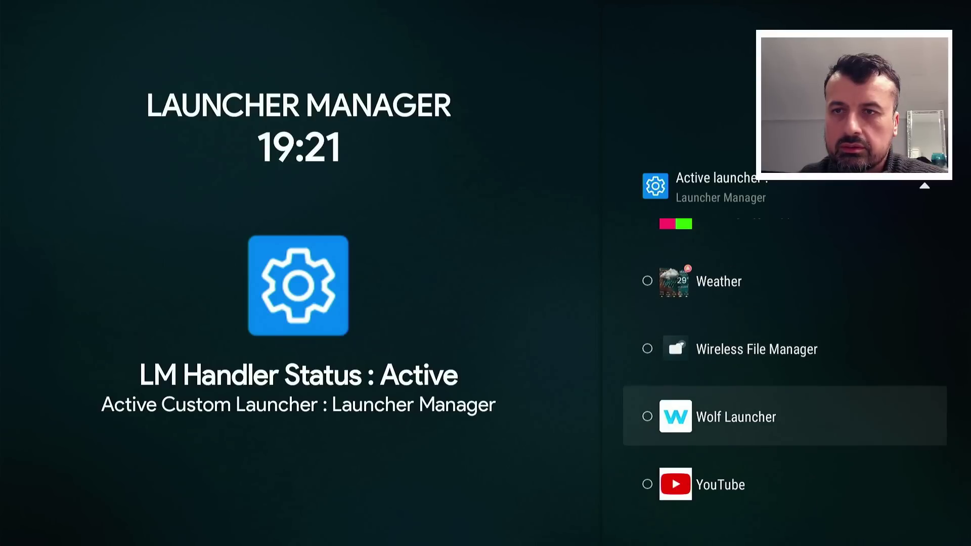
key(Up)
key(Return)
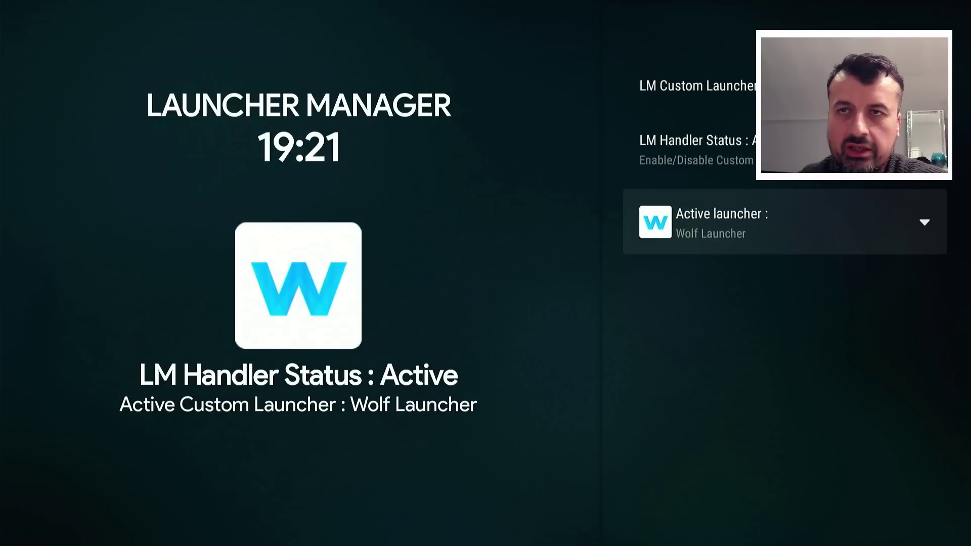
Go back to confirm Wolf Launcher is current, then press Home to bring up Wolf Launcher
key(Escape)
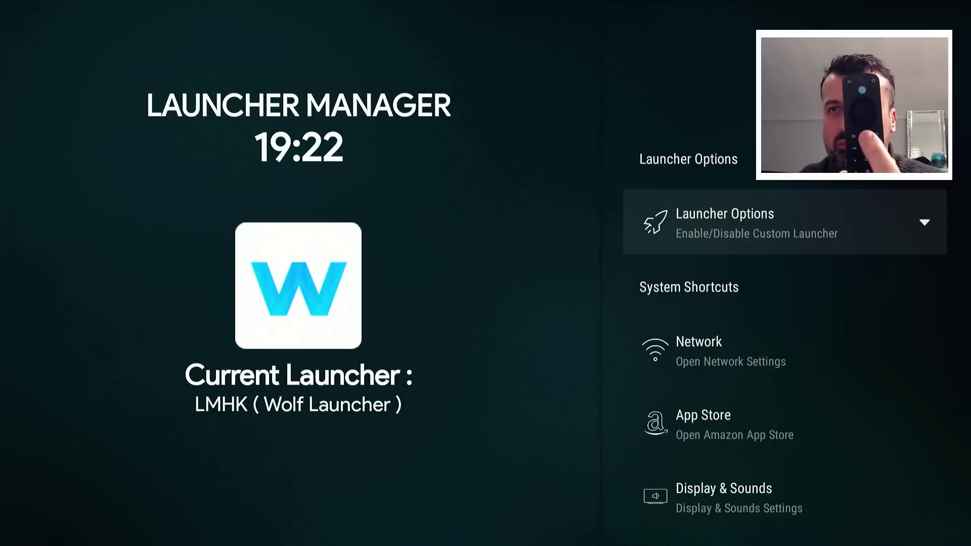
key(Home)
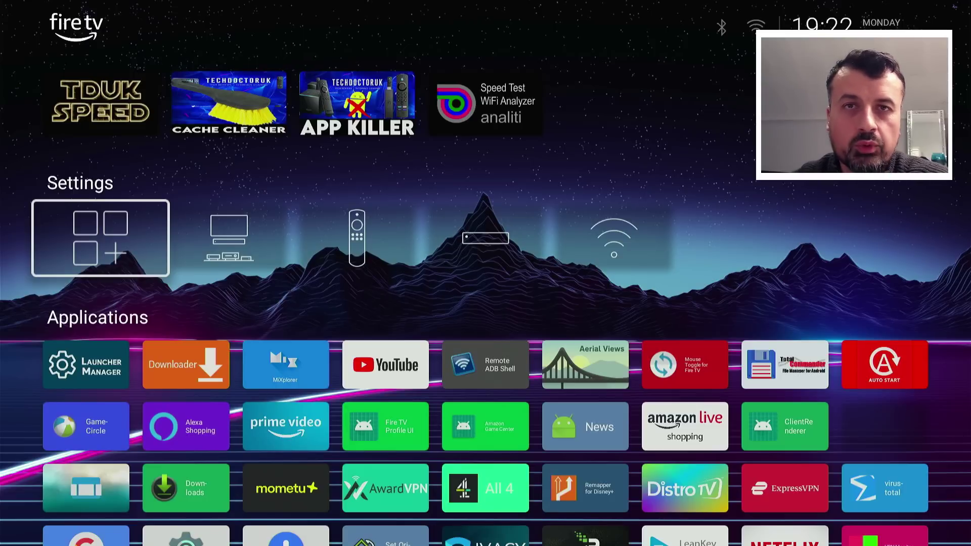
Browse Wolf Launcher's home screen from the weather and Streaming row down to the Settings shortcuts
key(Up)
key(Up)
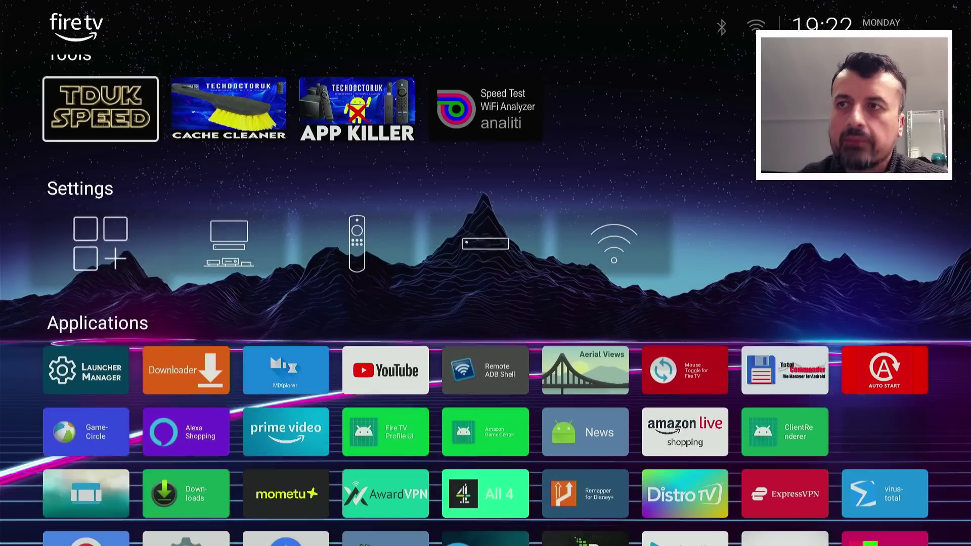
key(Up)
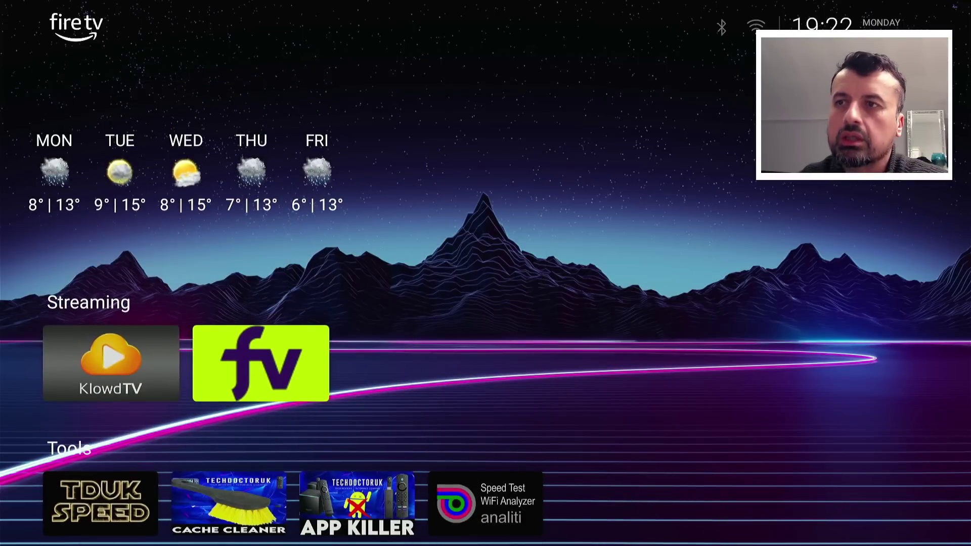
key(Down)
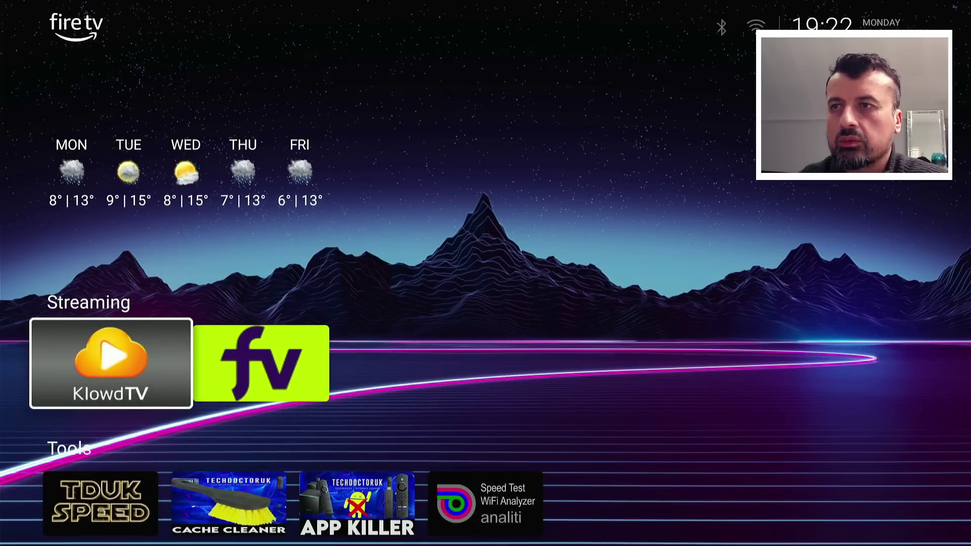
key(Up)
key(Down)
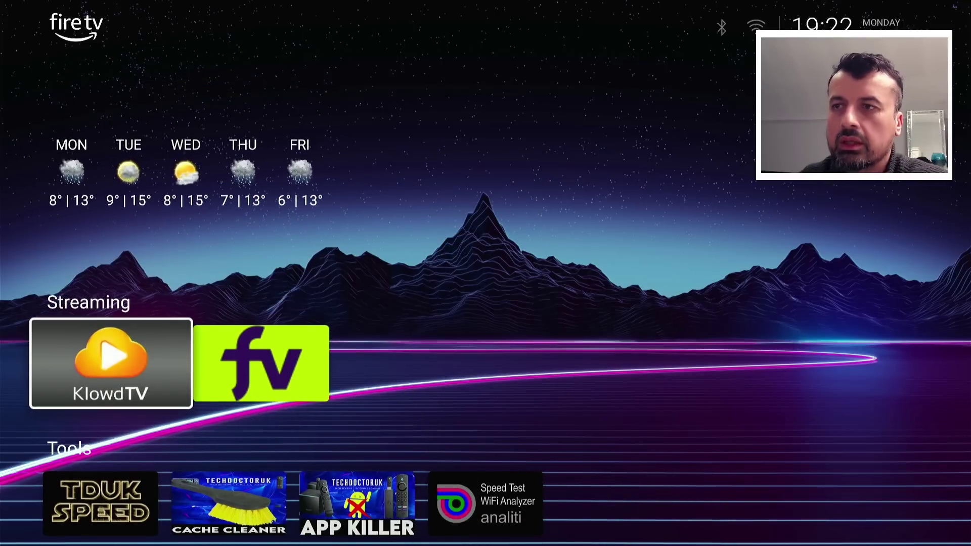
key(Down)
key(Right)
key(Right)
key(Right)
key(Down)
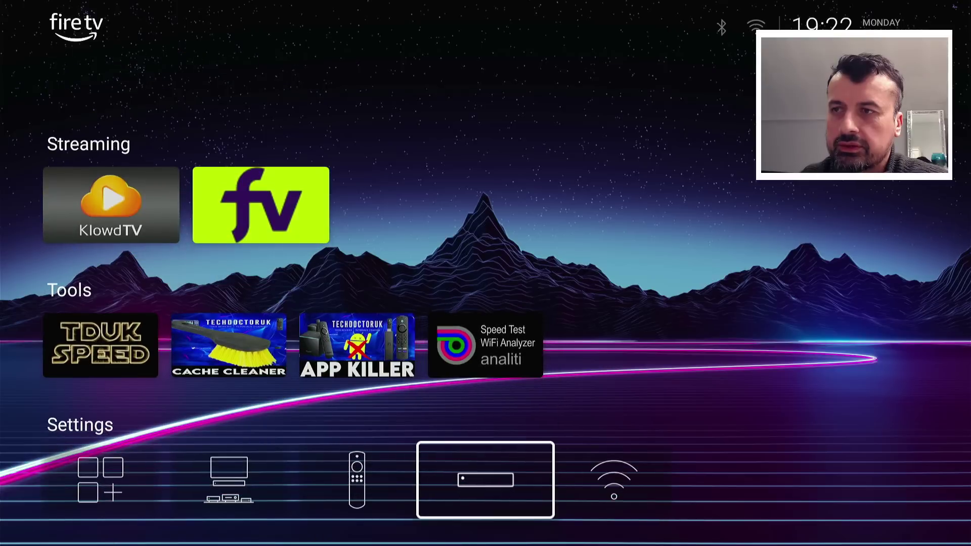
key(Left)
Move along the Settings shortcuts, then down into Applications to the MiXplorer tile
key(Left)
key(Right)
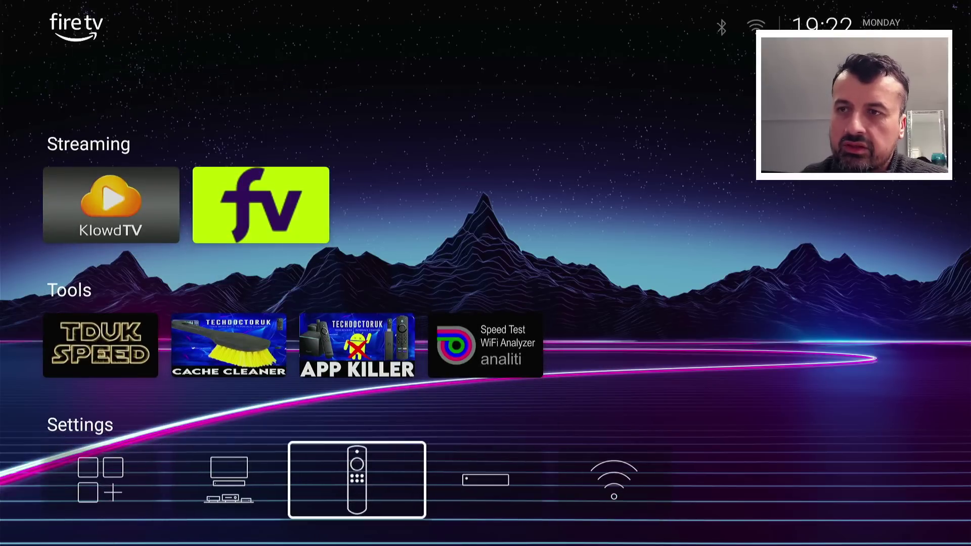
key(Right)
key(Left)
key(Left)
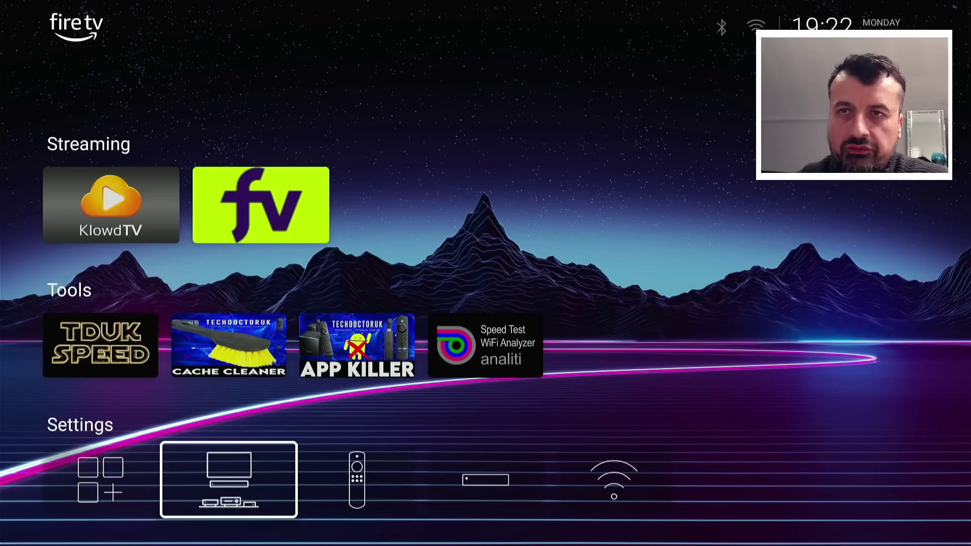
key(Right)
key(Right)
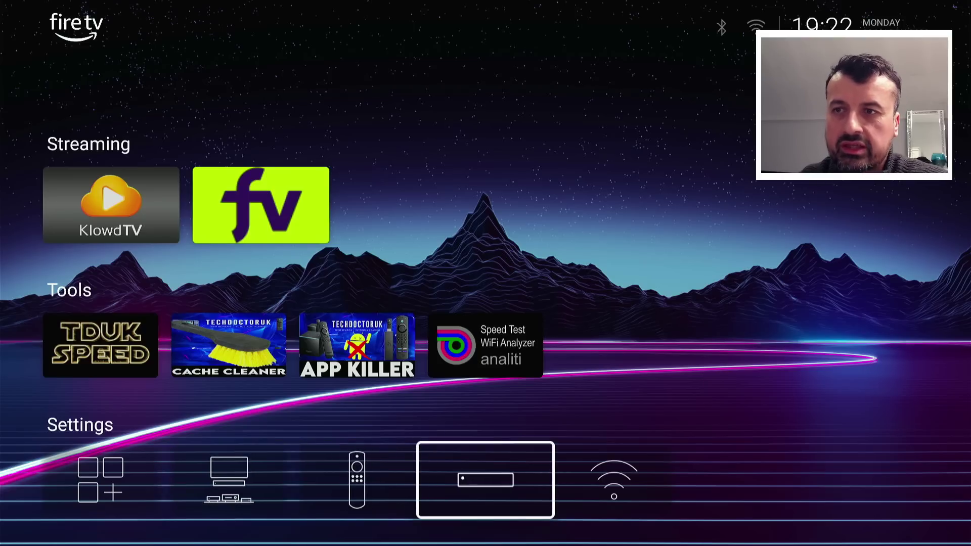
key(Left)
key(Left)
key(Left)
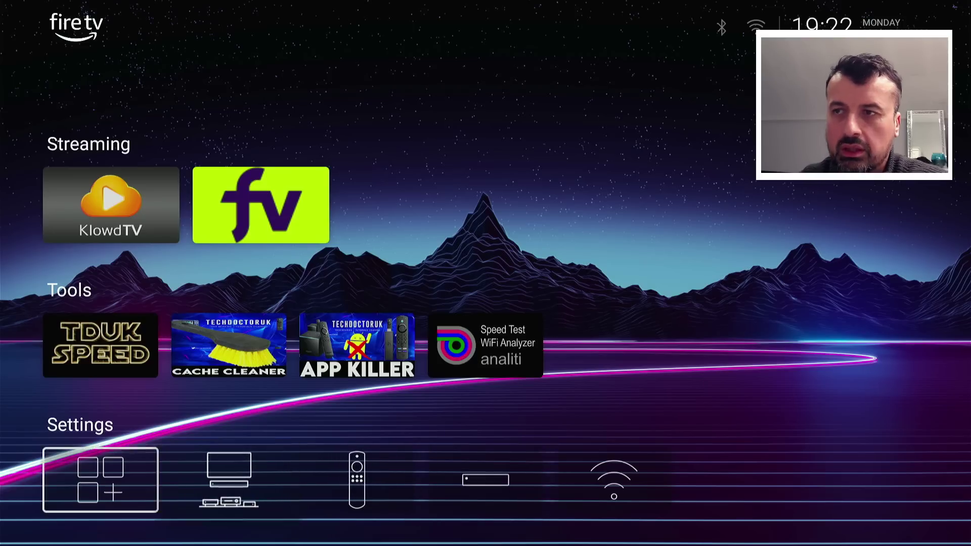
key(Right)
key(Right)
key(Right)
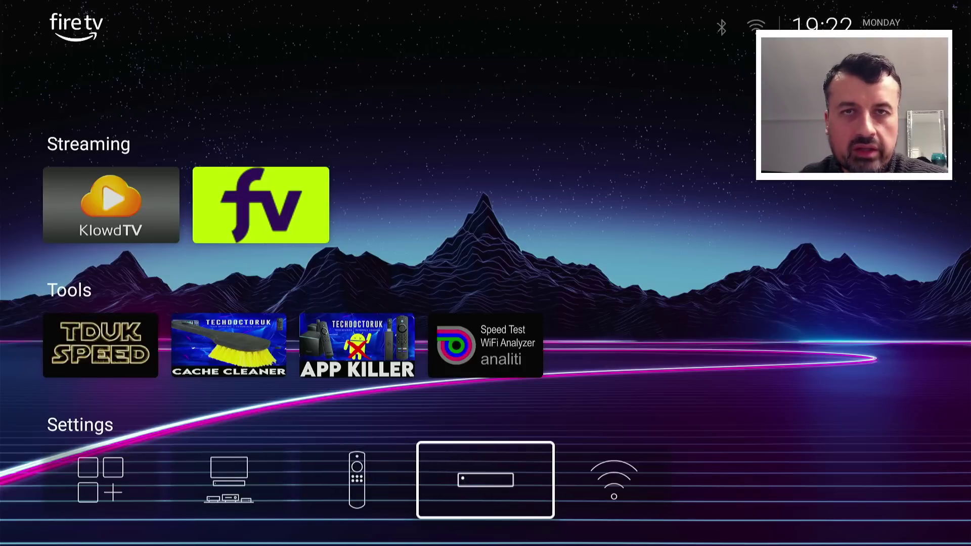
key(Left)
key(Left)
key(Down)
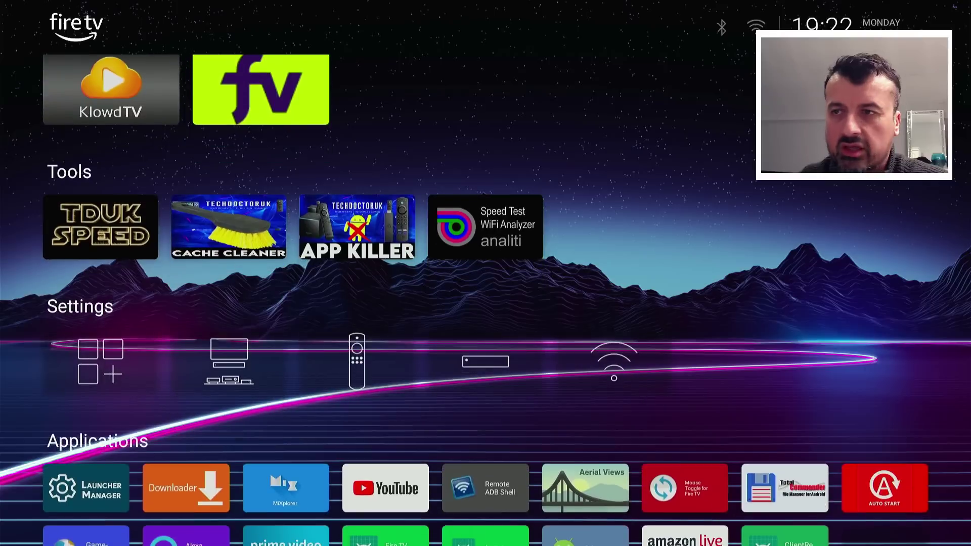
key(Left)
key(Left)
key(Left)
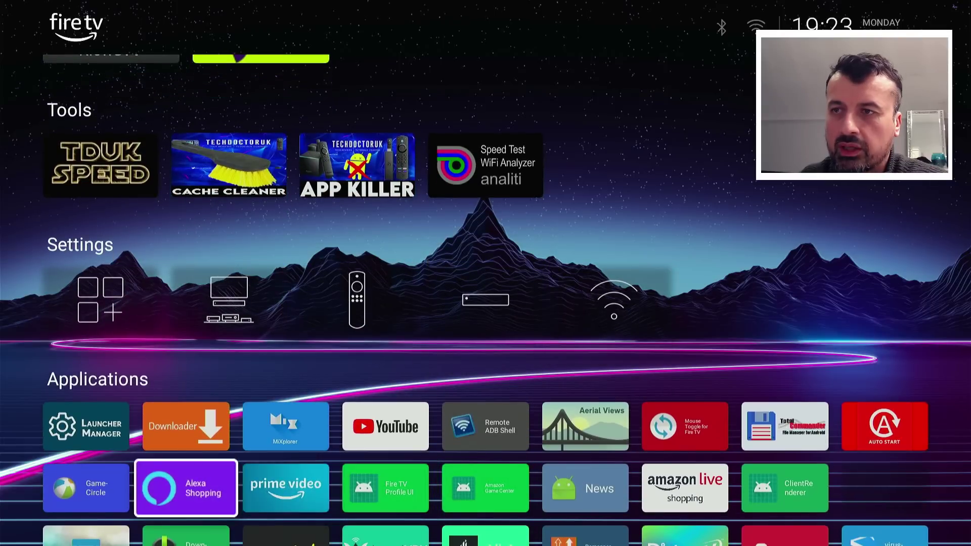
key(Up)
key(Right)
key(Right)
key(Left)
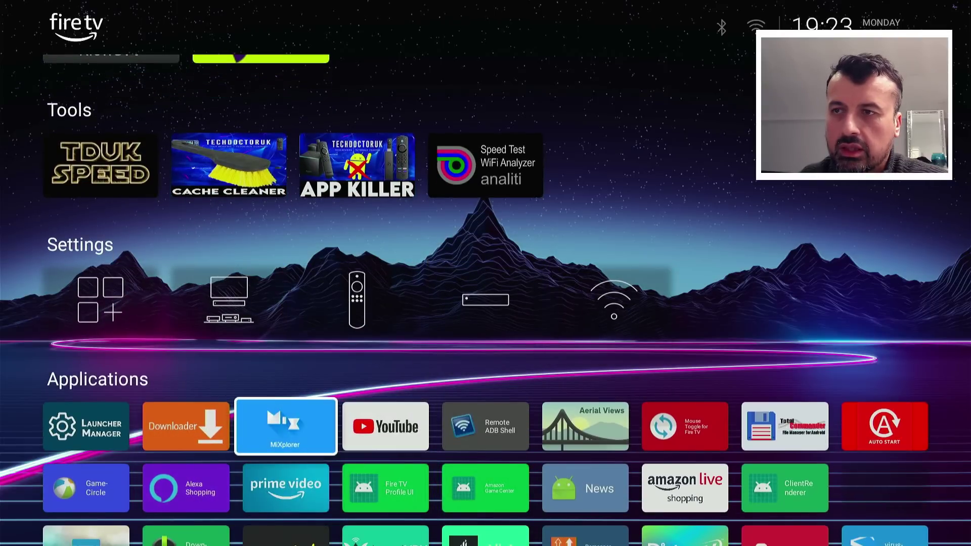
key(Return)
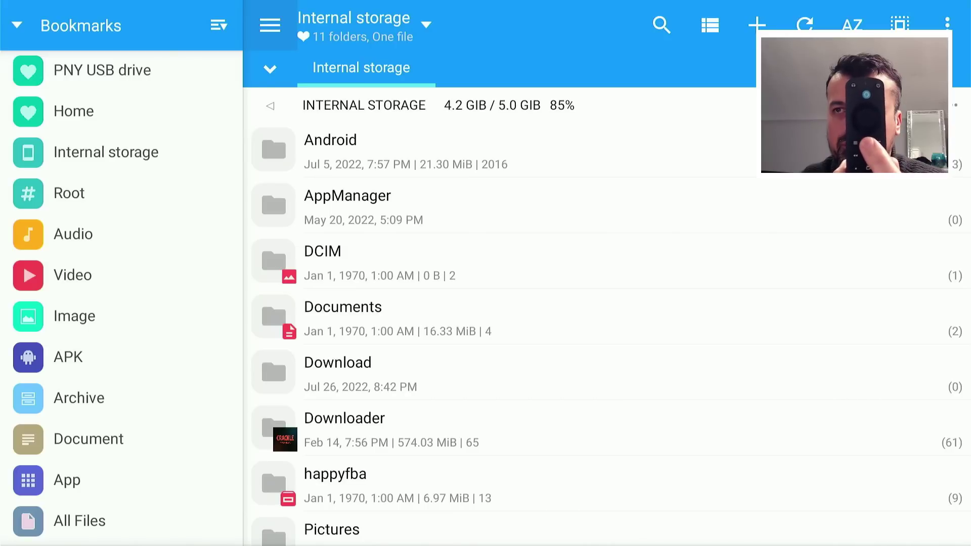
key(Home)
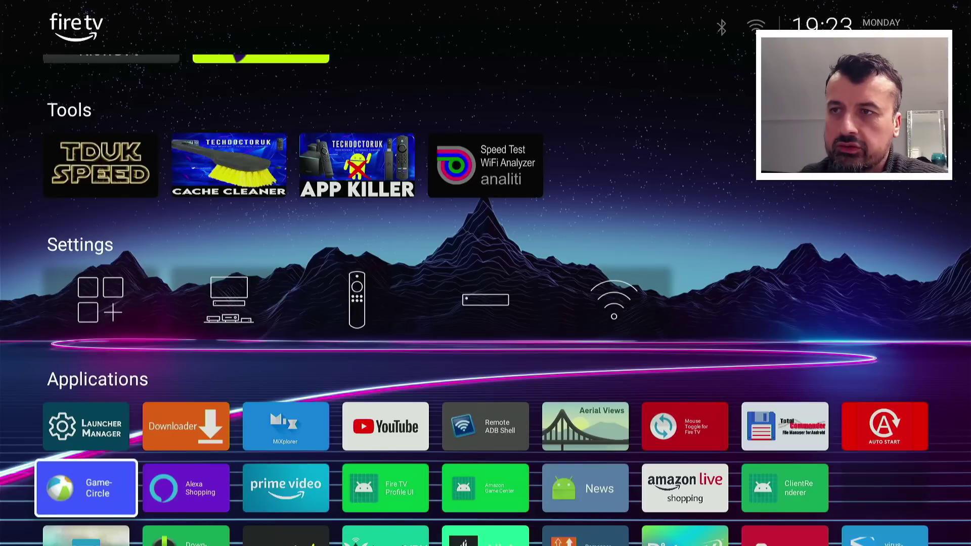
Move along the first Applications row past Downloader and Remote ADB Shell, then open Launcher Manager
key(Down)
key(Up)
key(Up)
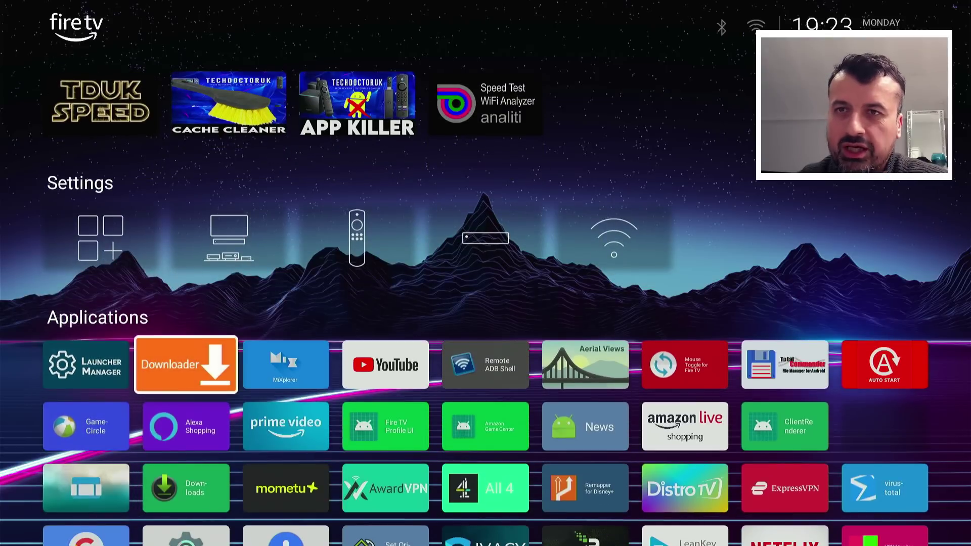
key(Right)
key(Right)
key(Left)
key(Left)
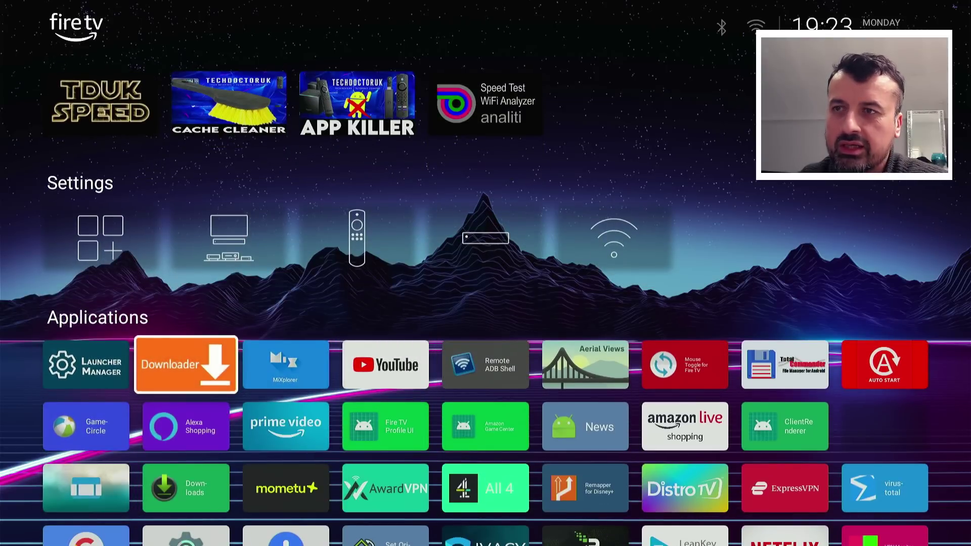
key(Right)
key(Right)
key(Right)
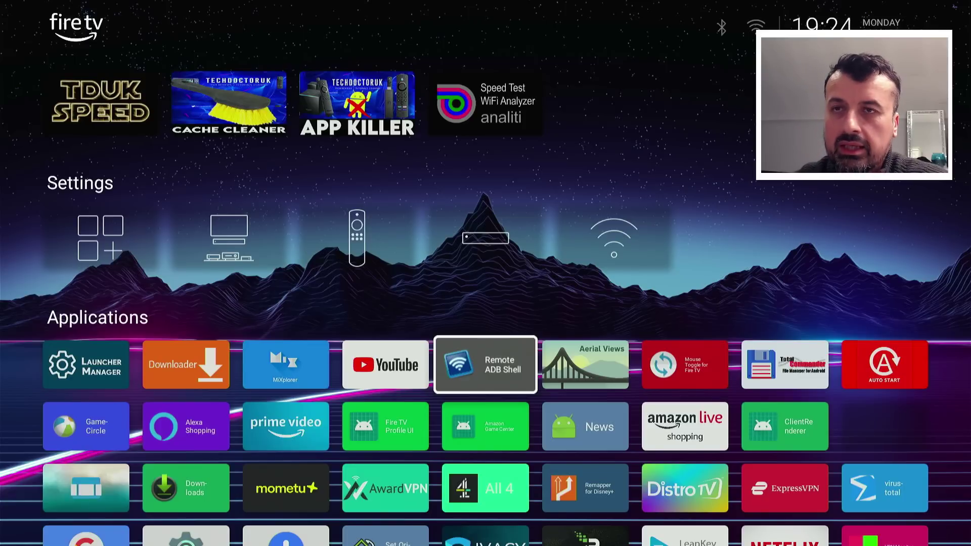
key(Left)
key(Left)
key(Left)
key(Left)
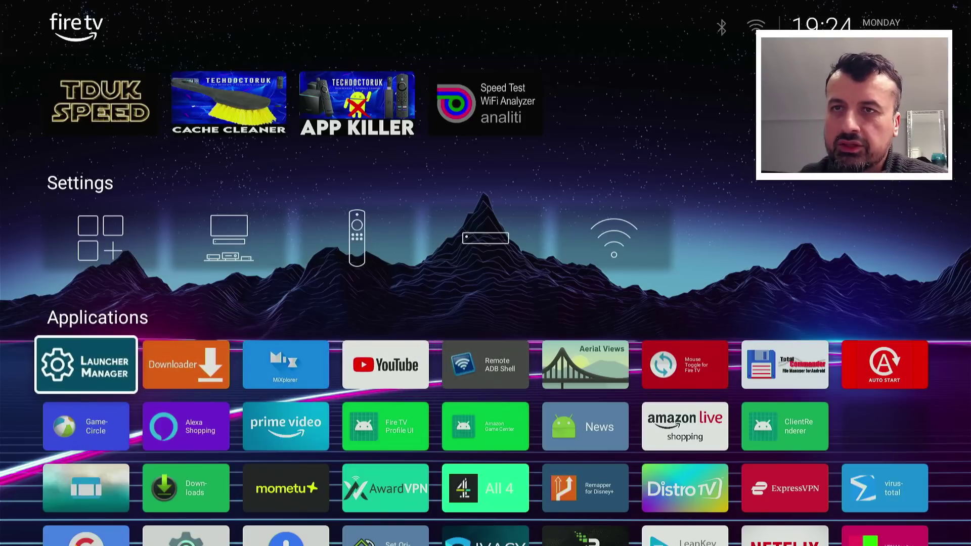
key(Return)
key(Return)
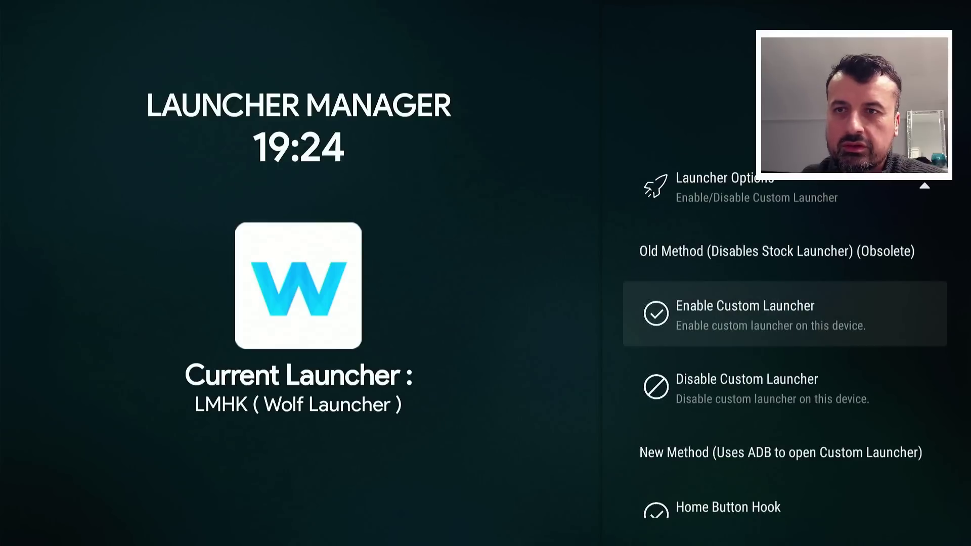
Open the Home Button Hook settings and turn Shortcut Button Hook on
key(Down)
key(Down)
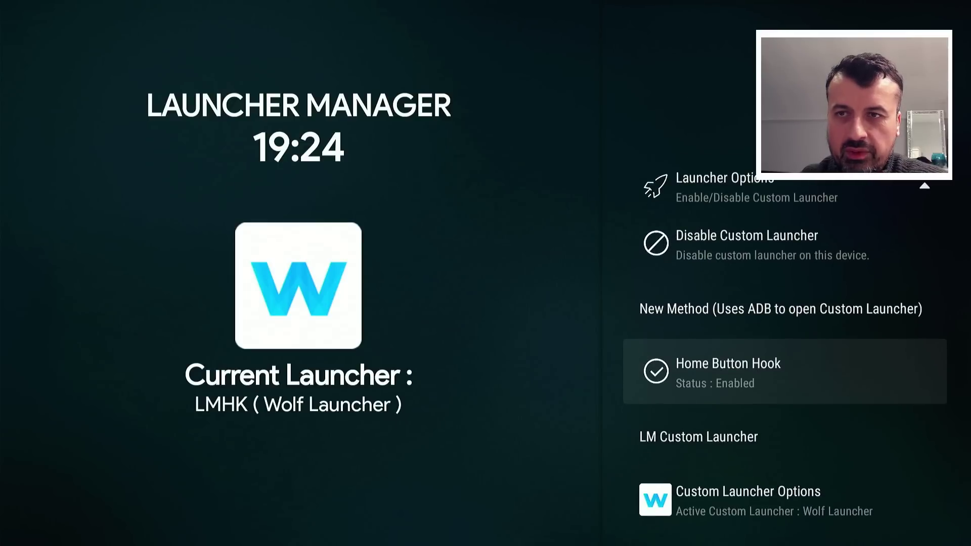
key(Return)
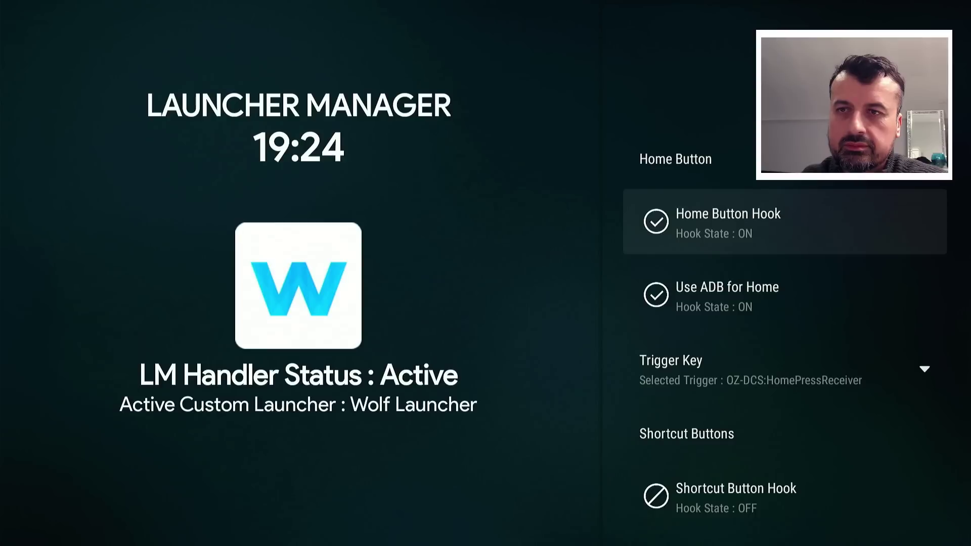
key(Down)
key(Down)
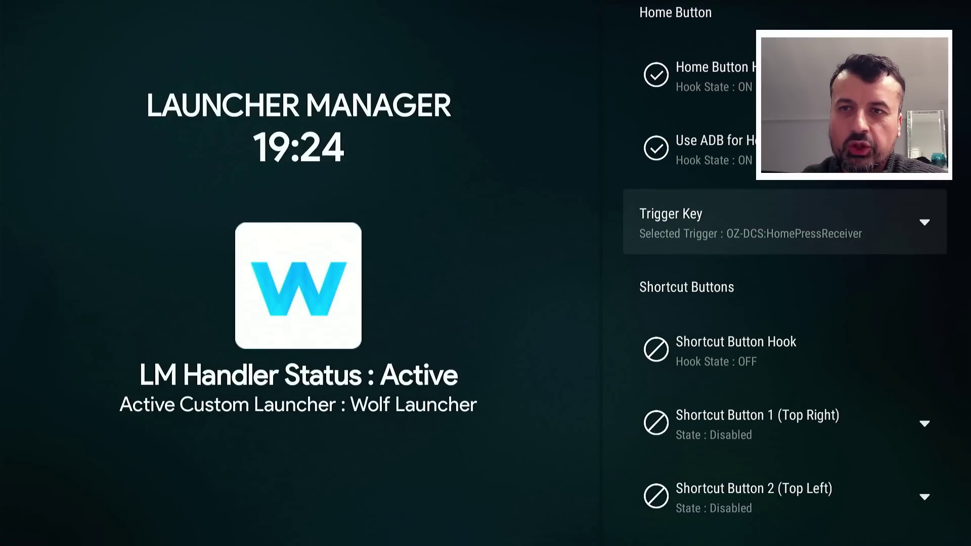
key(Down)
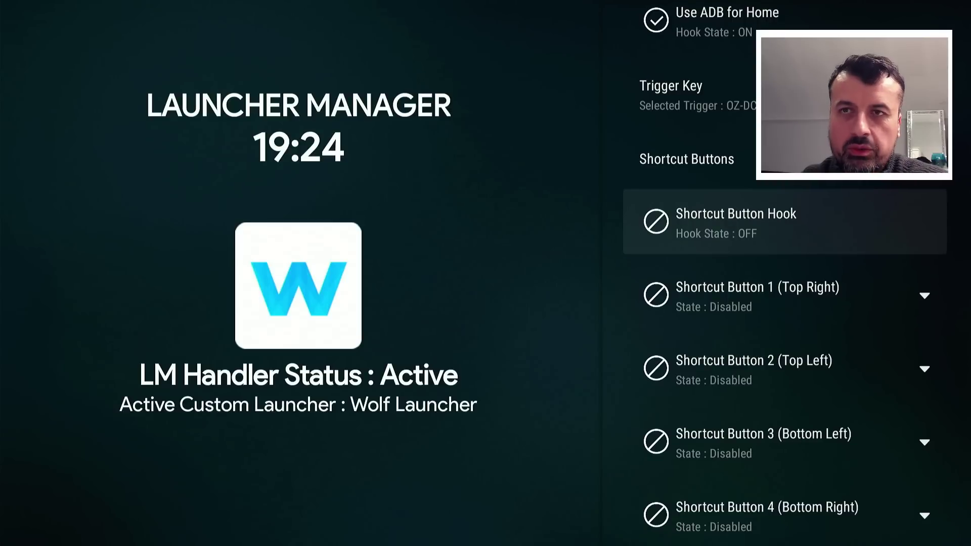
key(Return)
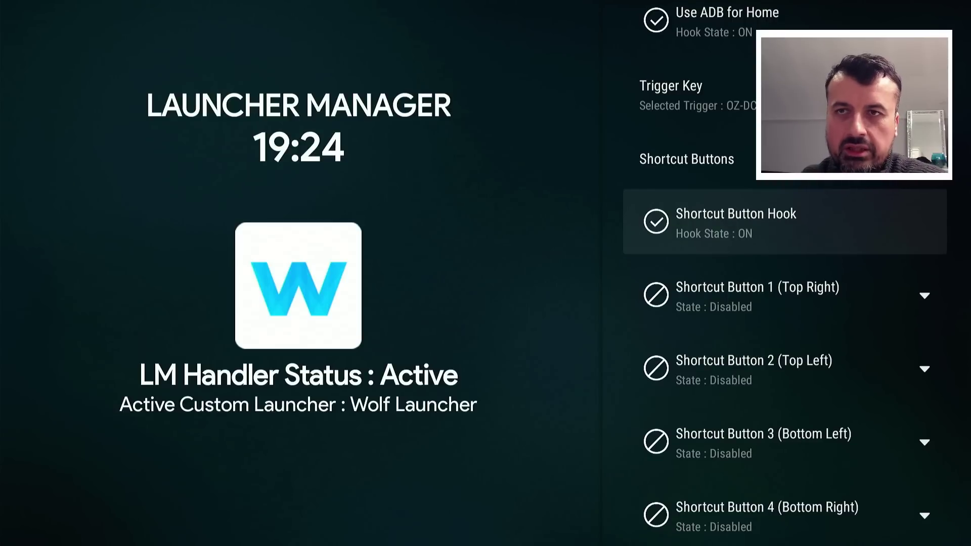
key(Return)
key(Return)
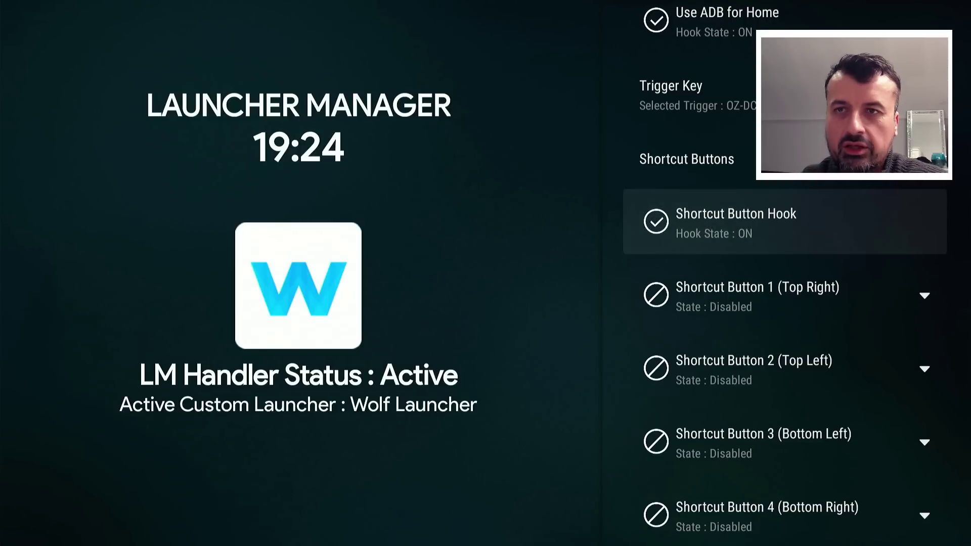
Assign Award VPN to Shortcut Button 1 and Aerial Views to Shortcut Button 2
key(Down)
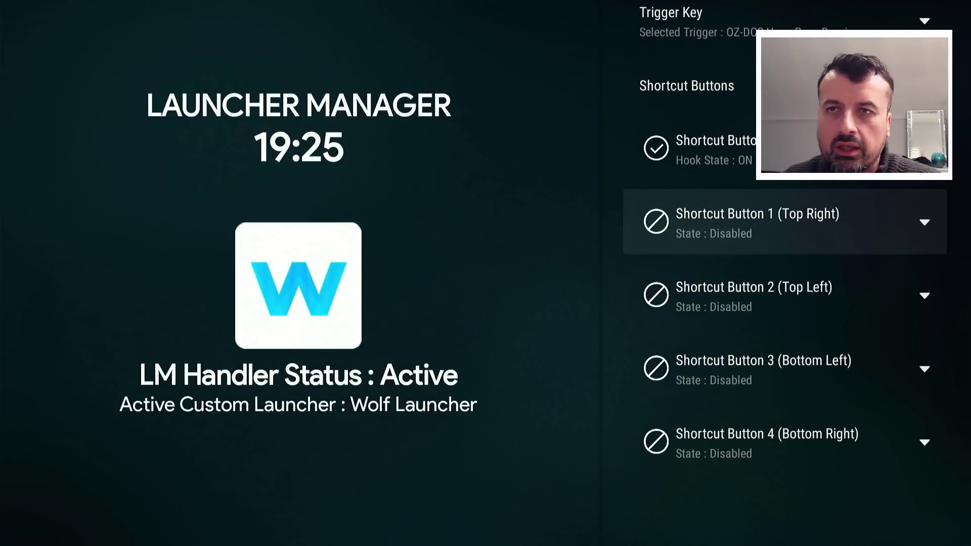
key(Return)
key(Down)
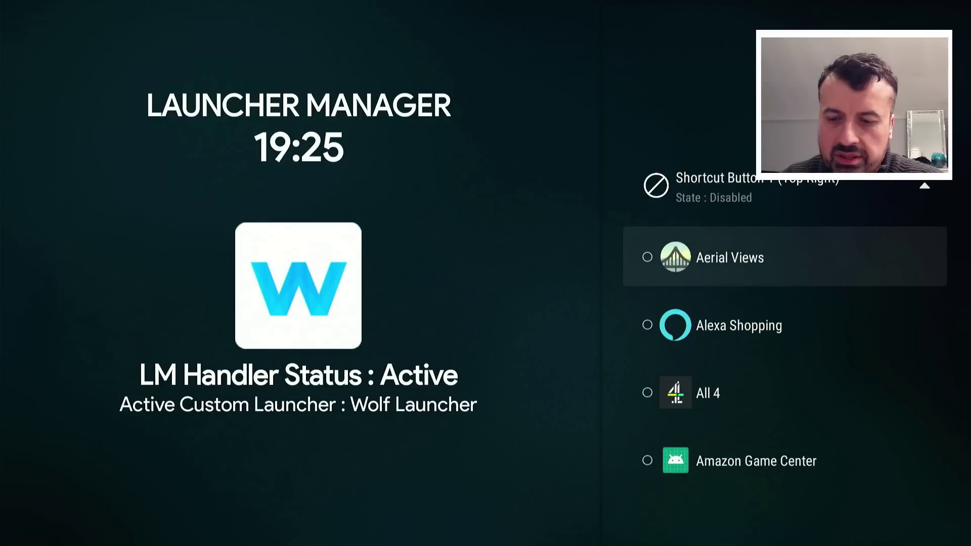
key(Down)
key(Down)
key(Down)
key(Down)
key(Down)
key(Down)
key(Down)
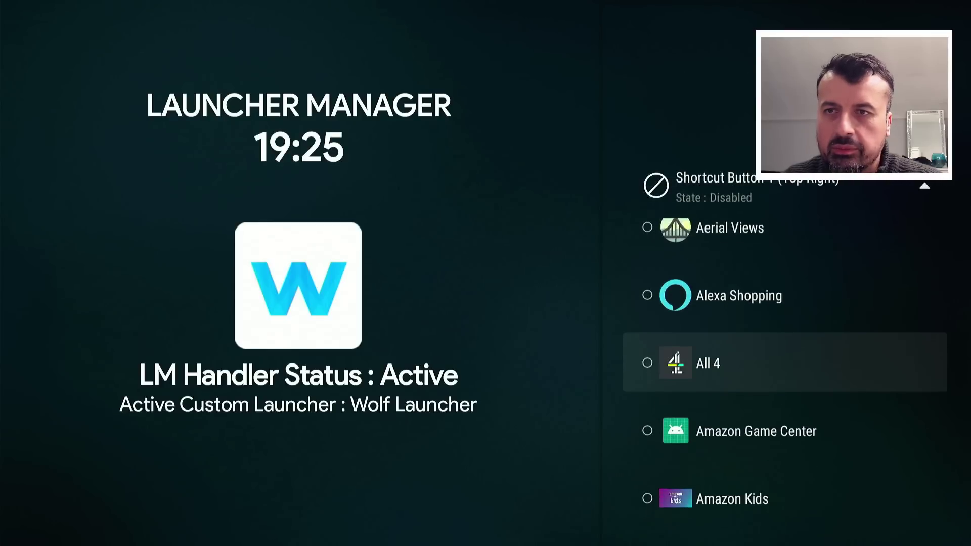
key(Down)
key(Down)
key(Down)
key(Down)
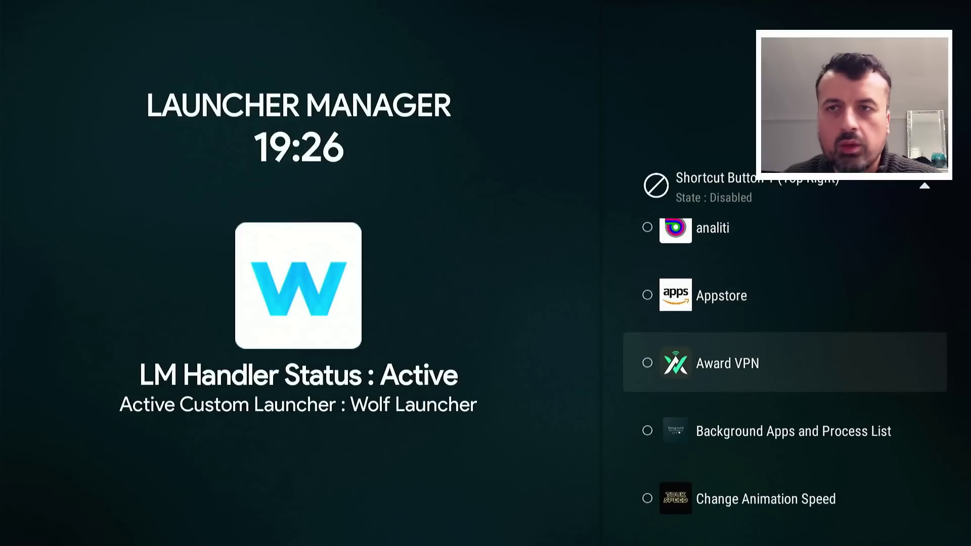
key(Return)
key(Down)
key(Return)
key(Return)
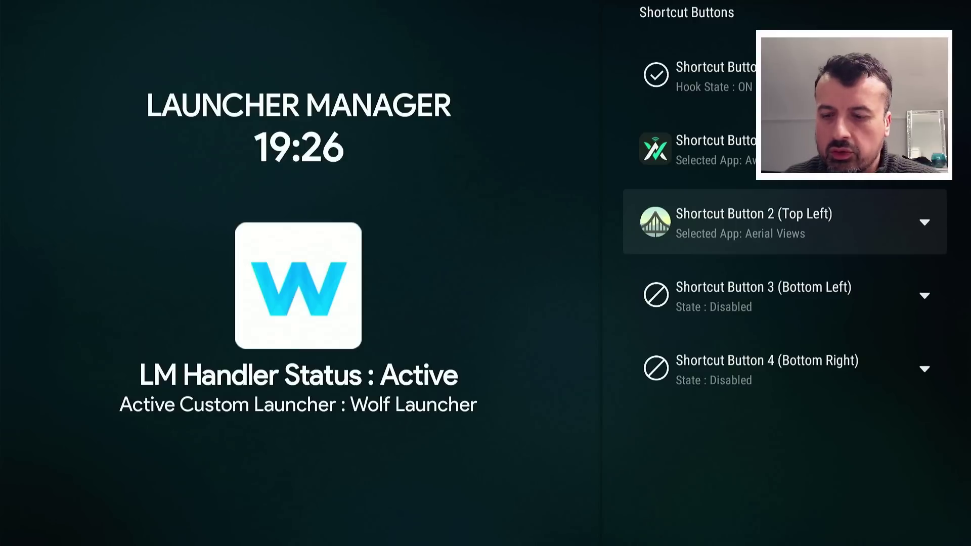
Assign Background Apps and Process List to Shortcut Button 3 and Downloader to Shortcut Button 4
key(Down)
key(Return)
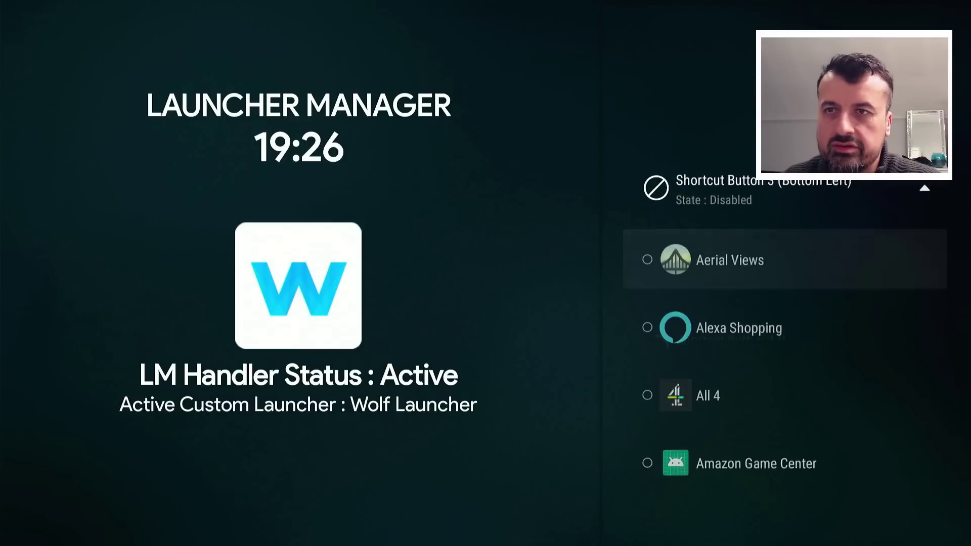
key(Down)
key(Down)
key(Down)
key(Down)
key(Down)
key(Down)
key(Down)
key(Down)
key(Down)
key(Down)
key(Down)
key(Down)
key(Down)
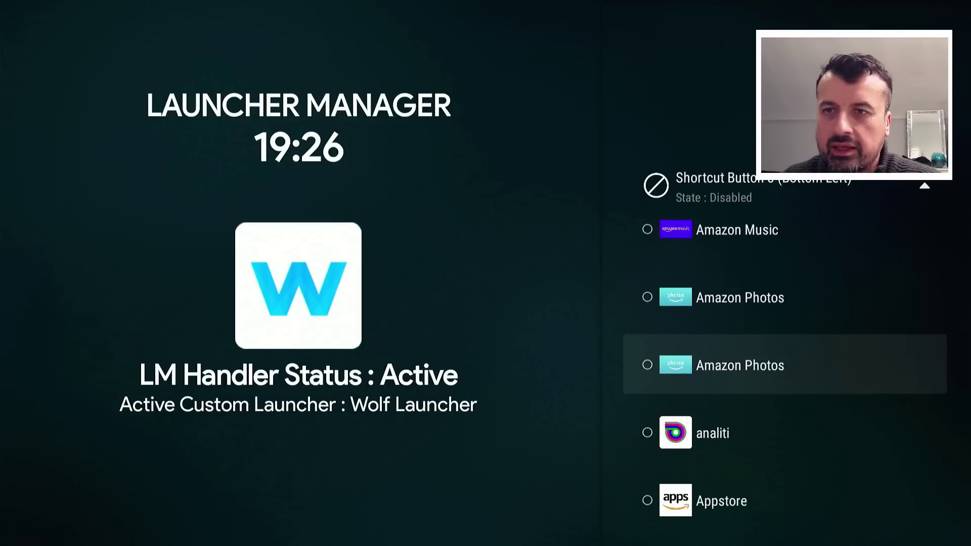
key(Up)
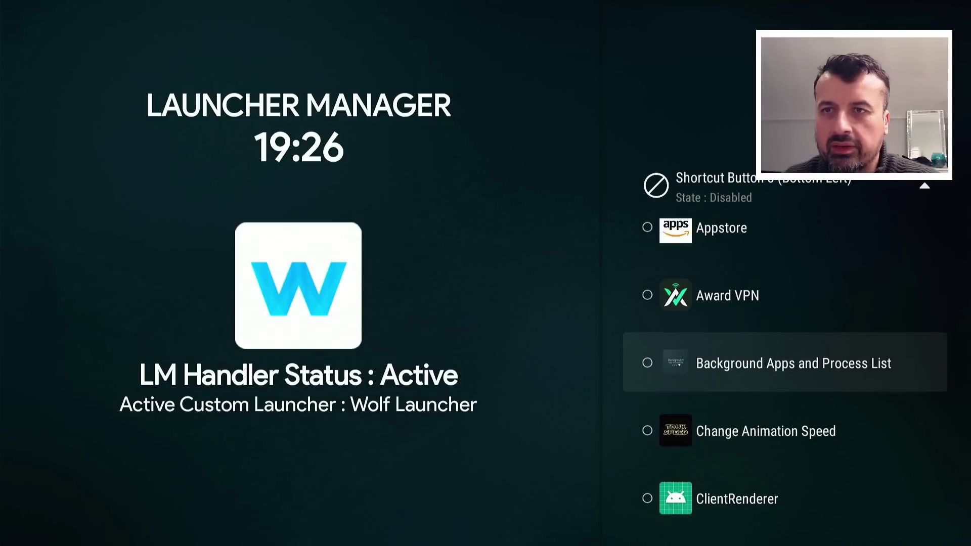
key(Return)
key(Down)
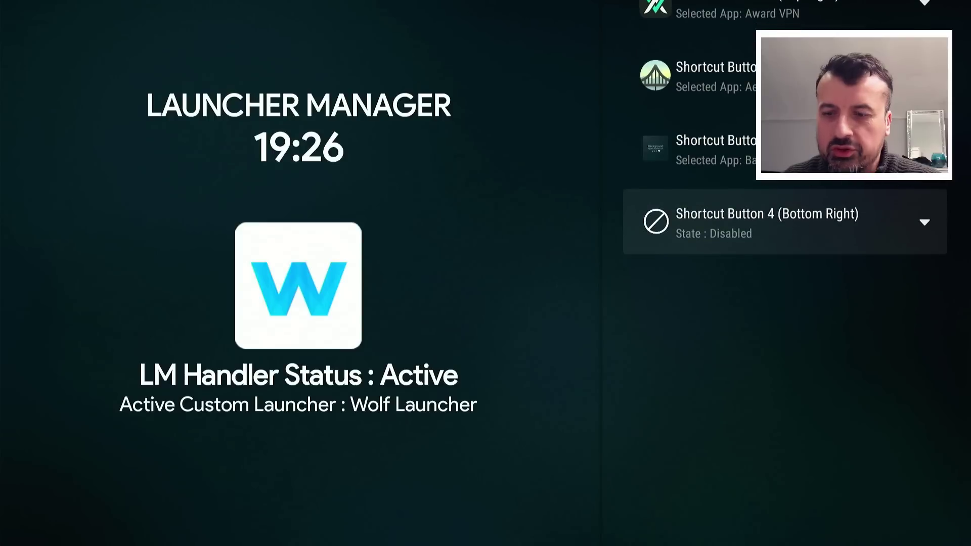
key(Return)
key(Down)
key(Down)
key(Down)
key(Down)
key(Down)
key(Down)
key(Down)
key(Down)
key(Down)
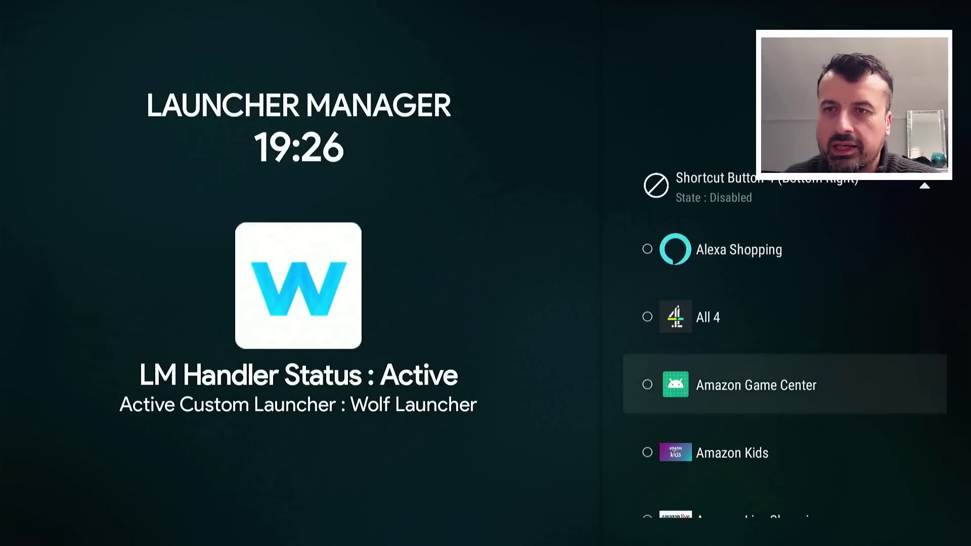
key(Down)
key(Down)
key(Down)
key(Down)
key(Down)
key(Down)
key(Down)
key(Down)
key(Down)
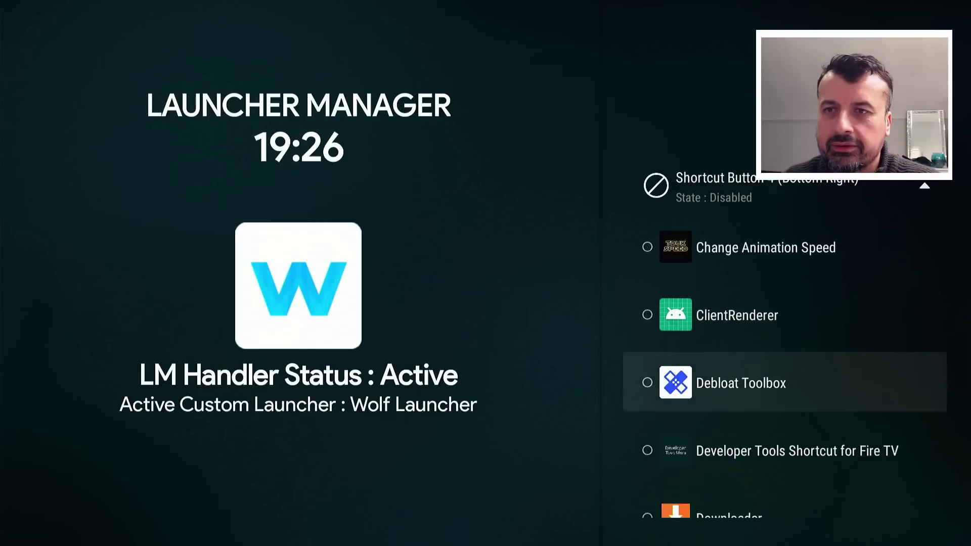
key(Up)
key(Return)
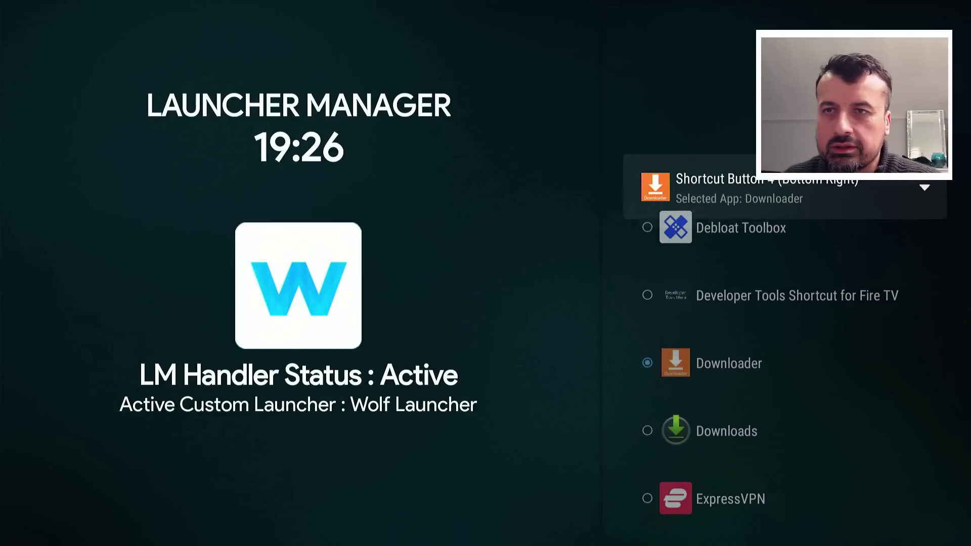
key(Up)
key(Up)
key(Up)
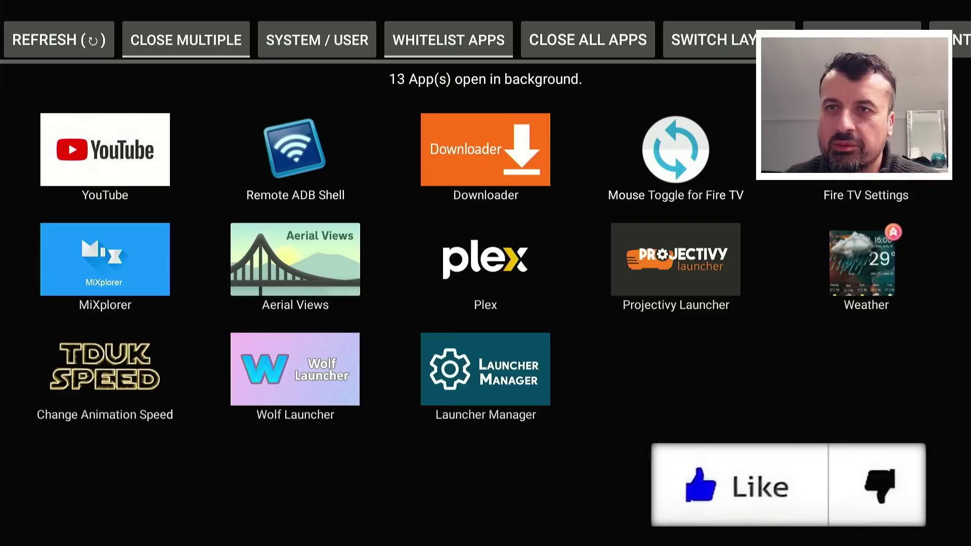
Move the selection down to the Downloader tile among the background apps
key(Down)
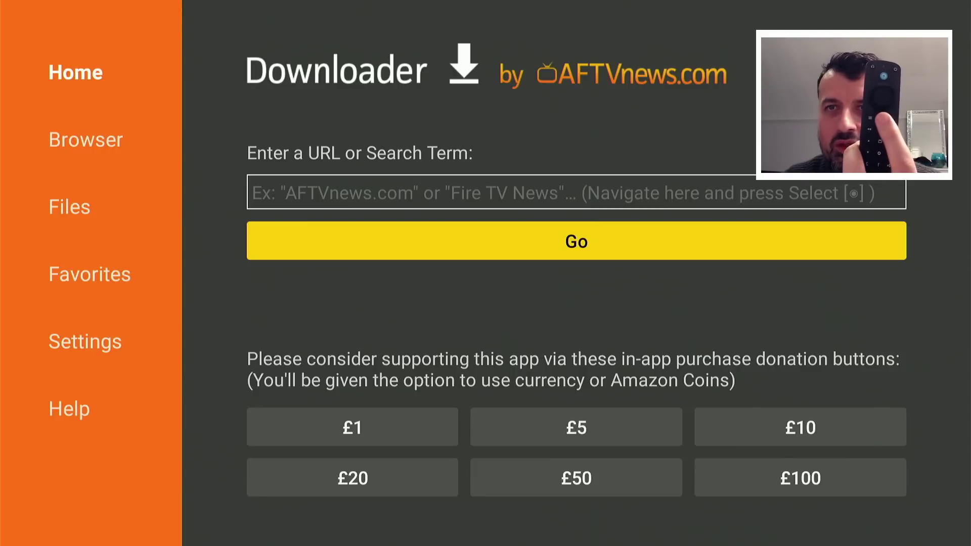
Return to the Wolf Launcher home screen and move through its rows to the Downloader tile
key(Home)
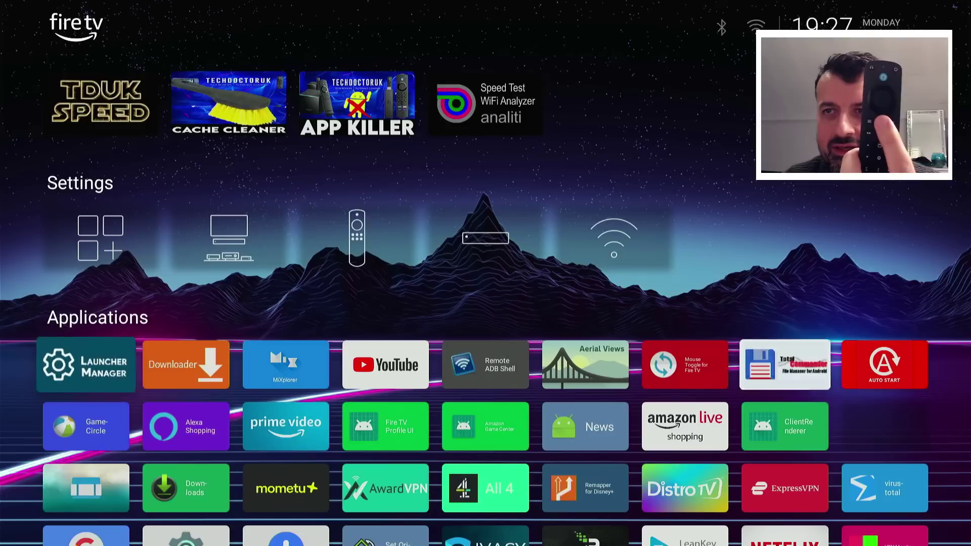
key(Up)
key(Up)
key(Up)
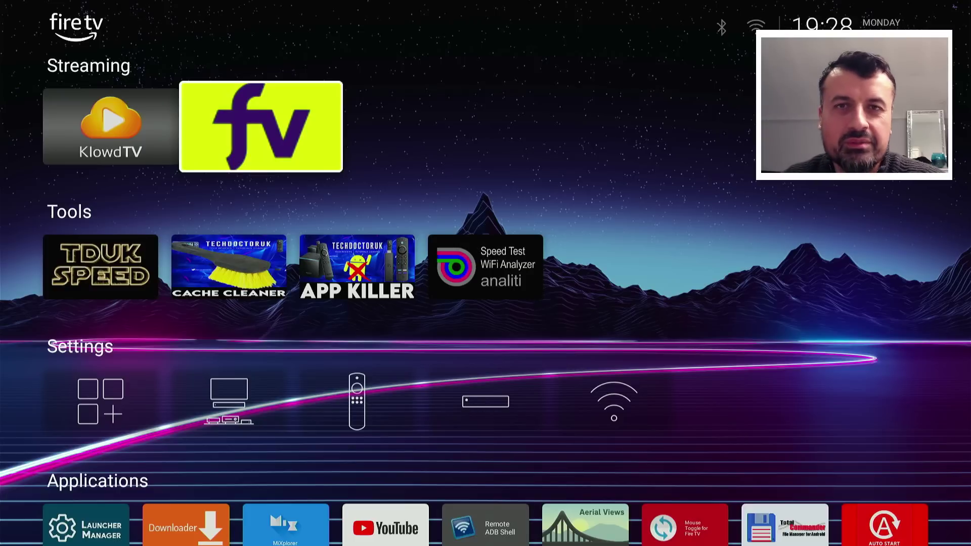
key(Down)
key(Down)
key(Down)
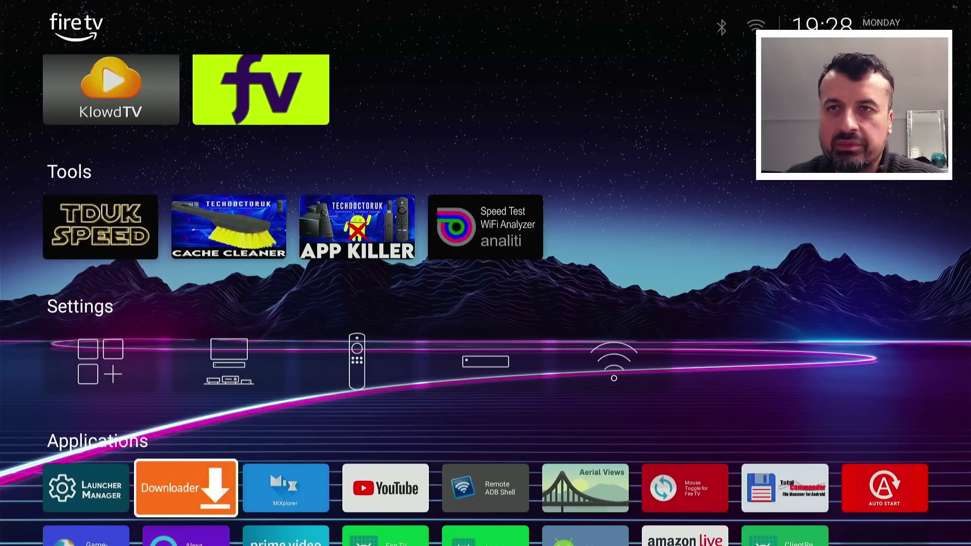
Launch Downloader and bring up the on-screen keyboard for its URL field
key(Return)
key(Up)
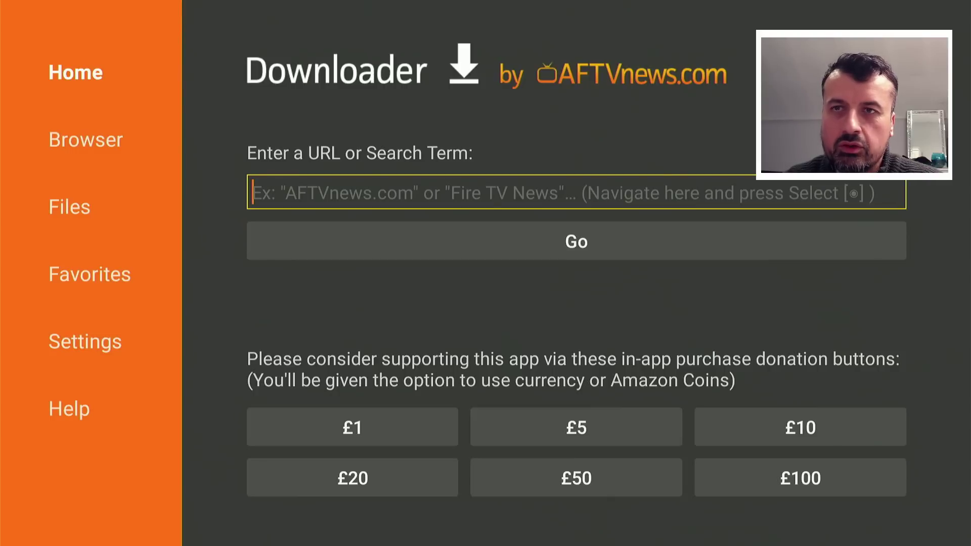
key(Return)
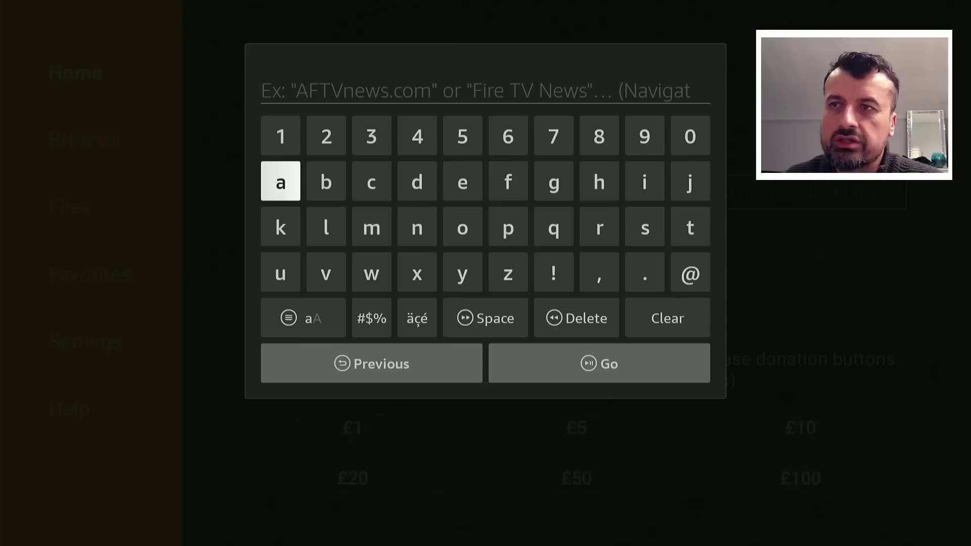
Enter the short code 53402 on the on-screen keyboard
key(Up)
key(Left)
key(Left)
key(Left)
key(Left)
key(Left)
key(Left)
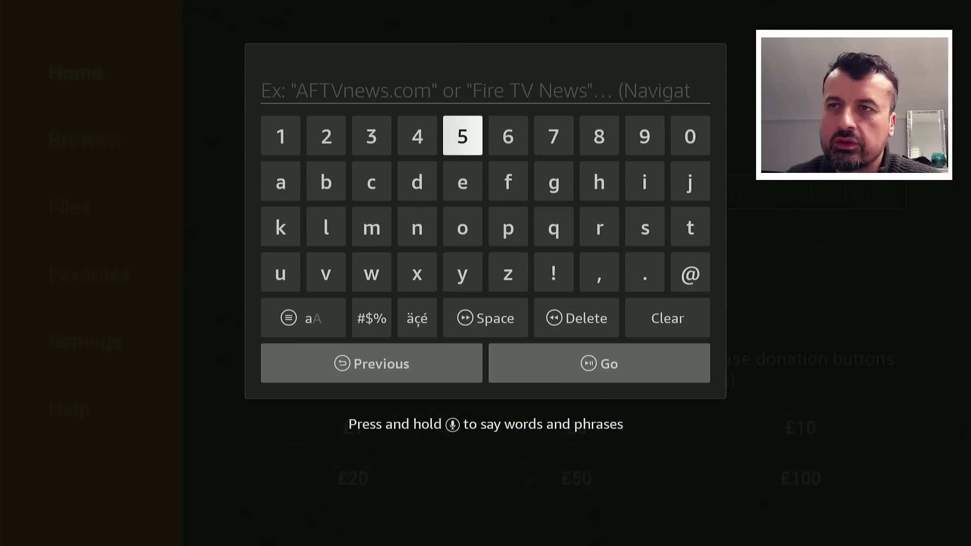
key(Return)
key(Left)
key(Left)
key(Return)
key(Right)
key(Return)
key(Left)
key(Left)
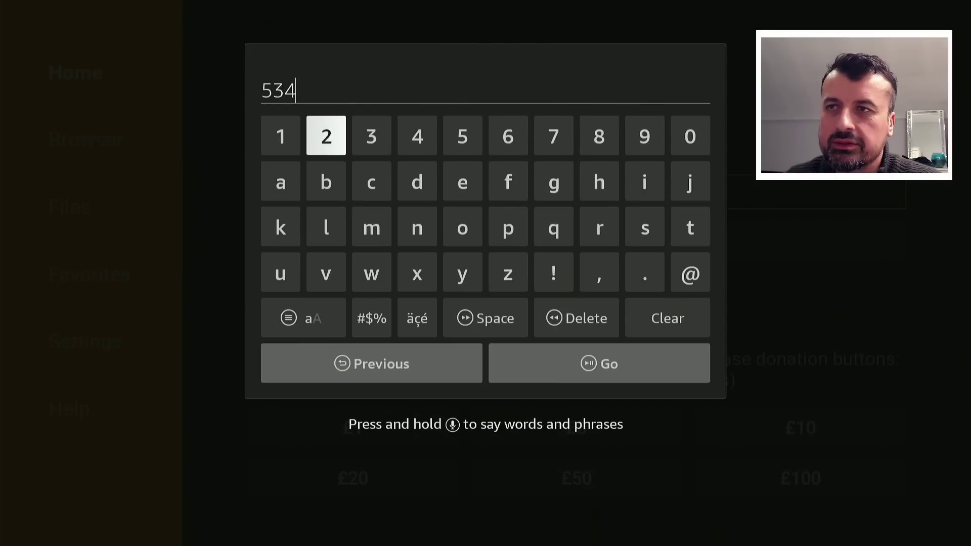
key(Left)
key(Left)
key(Return)
key(Right)
key(Right)
key(Return)
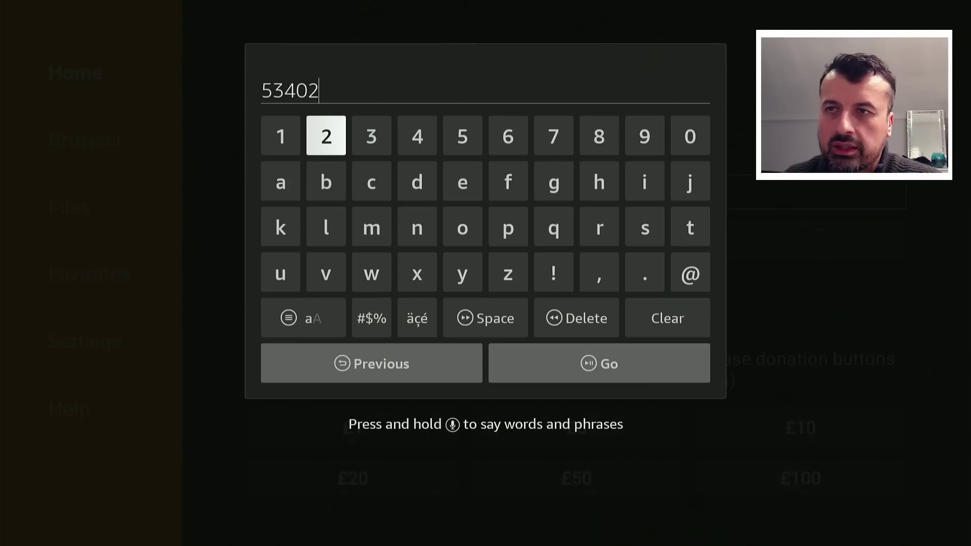
key(Down)
key(Down)
key(Down)
key(Down)
key(Down)
Submit code 53402 to load techdoctoruk.com and open the site's navigation menu
key(Right)
key(Return)
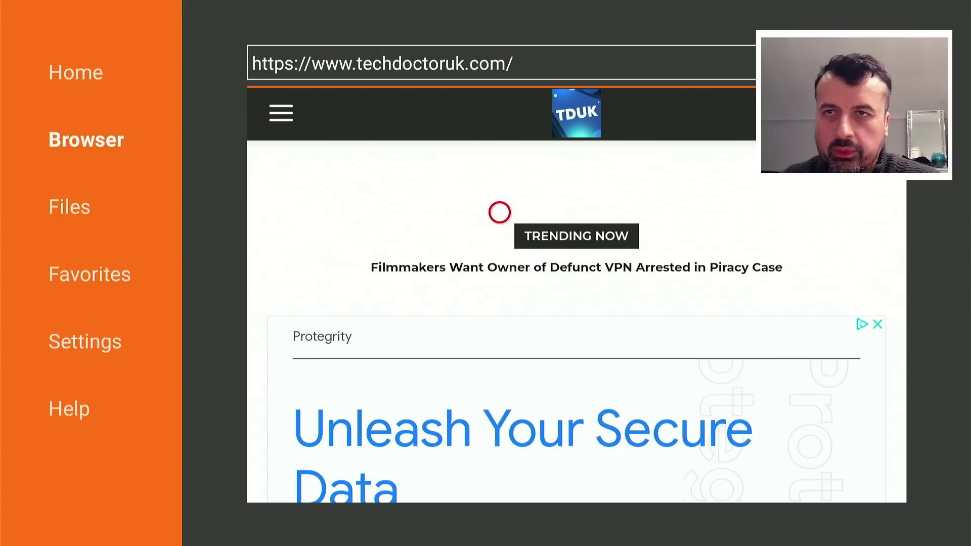
key(Right)
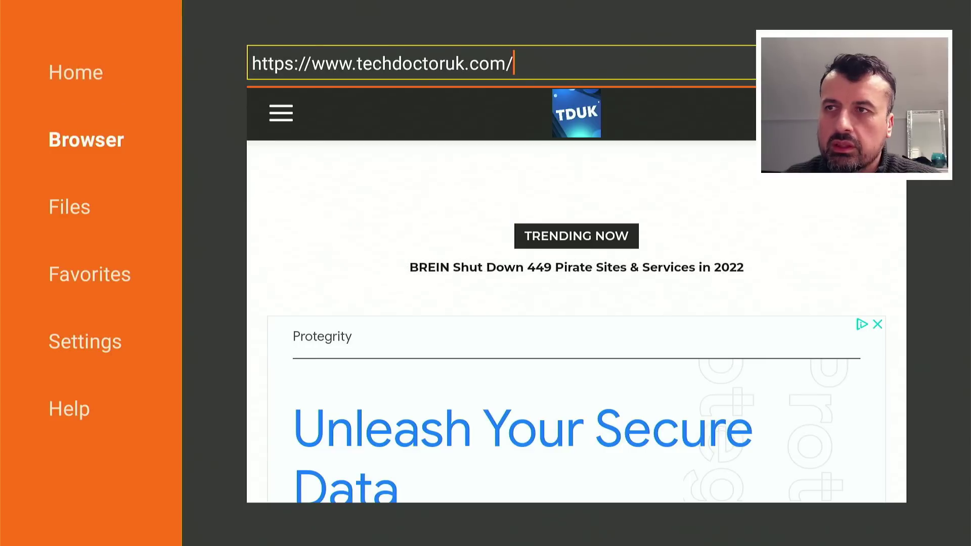
key(Down)
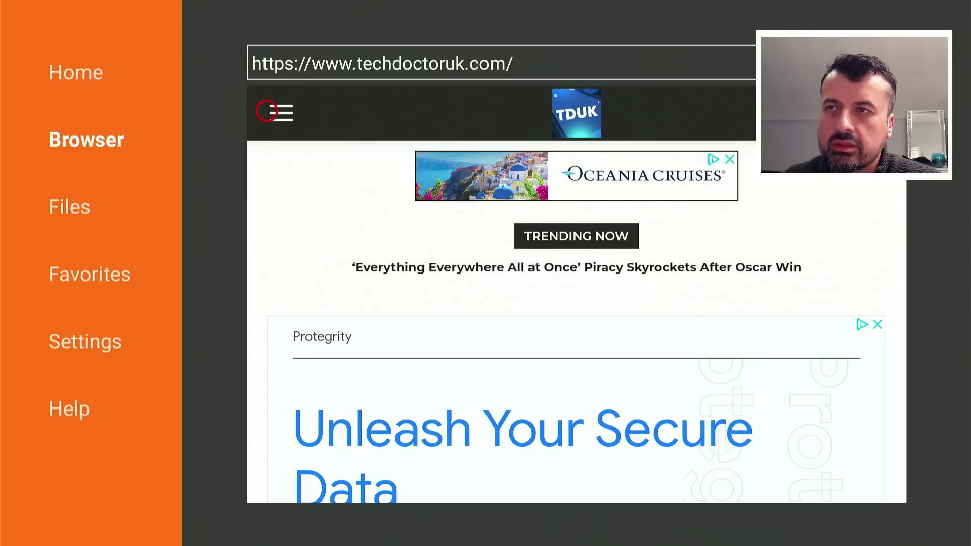
click(266, 111)
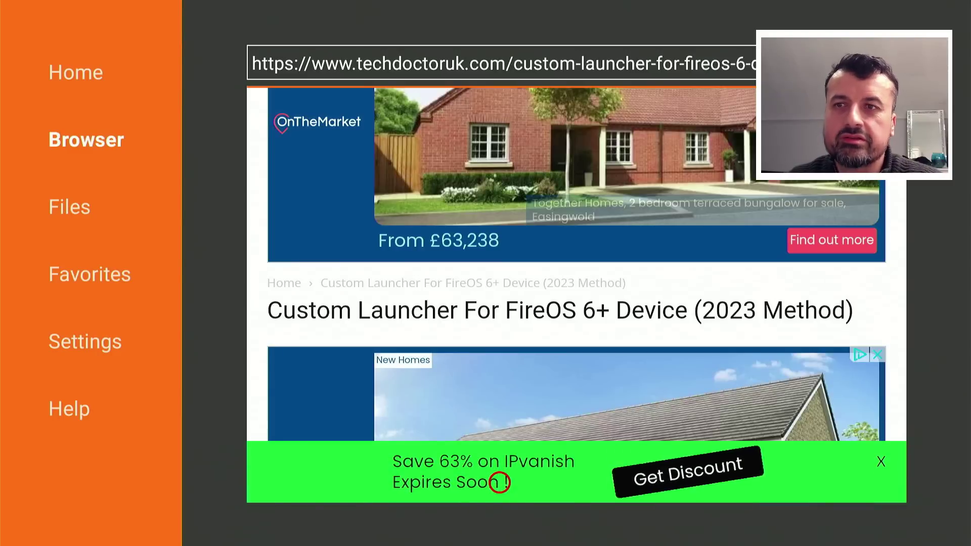
Scroll the custom launcher article down to its Software Needed links
scroll(500, 482, down, 3)
scroll(500, 482, down, 10)
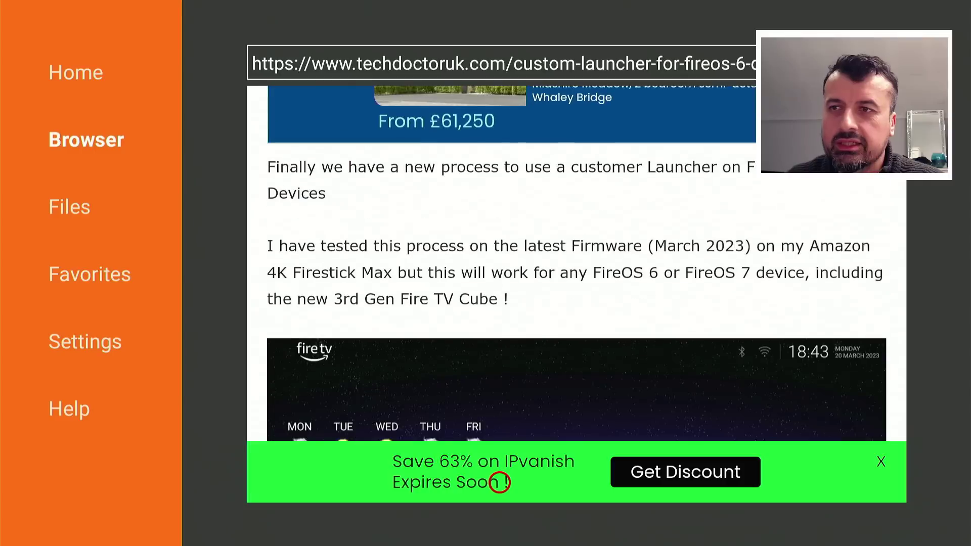
scroll(500, 482, down, 10)
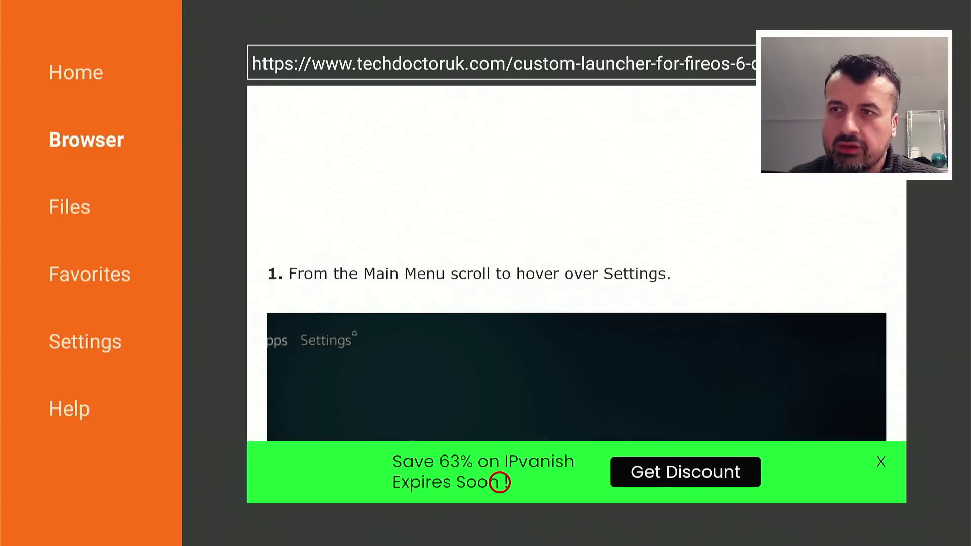
scroll(499, 481, down, 12)
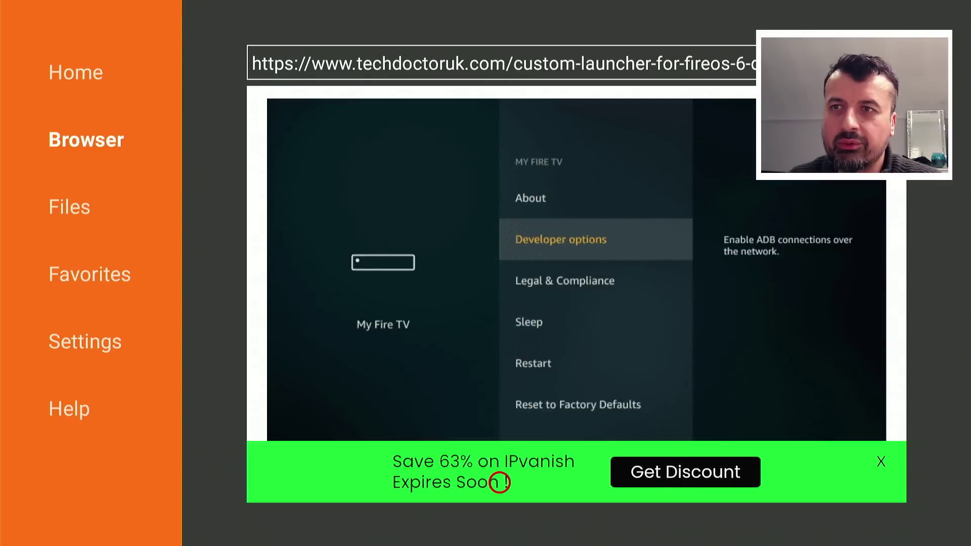
scroll(500, 482, down, 4)
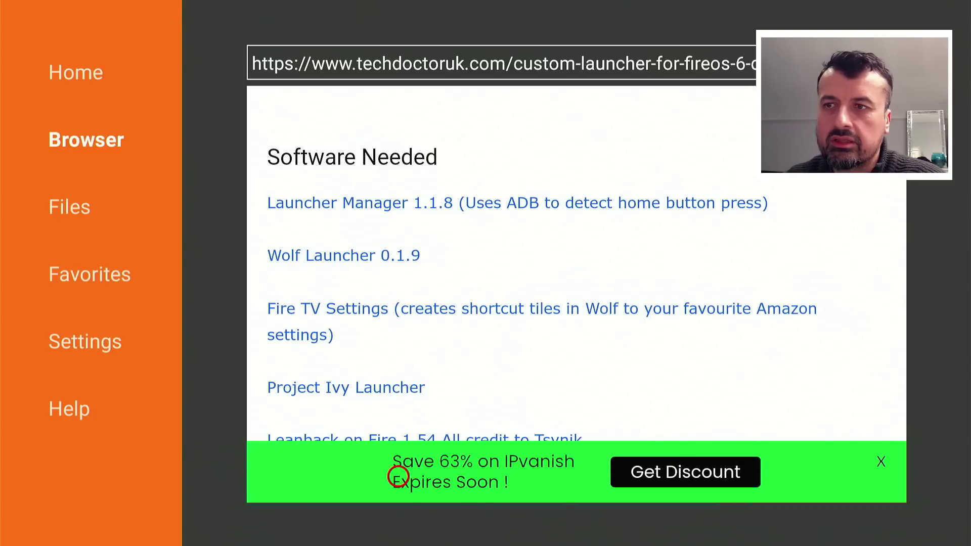
scroll(398, 482, down, 3)
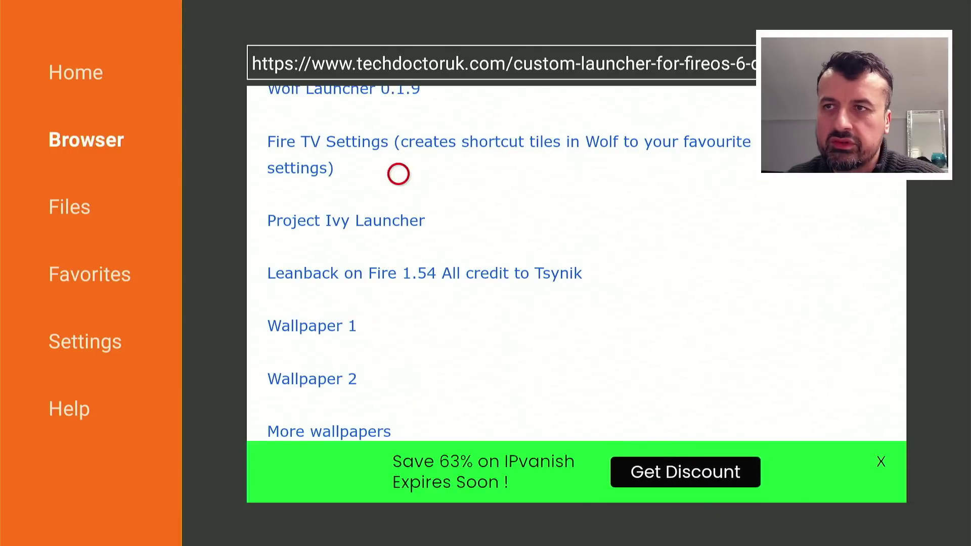
scroll(396, 173, up, 3)
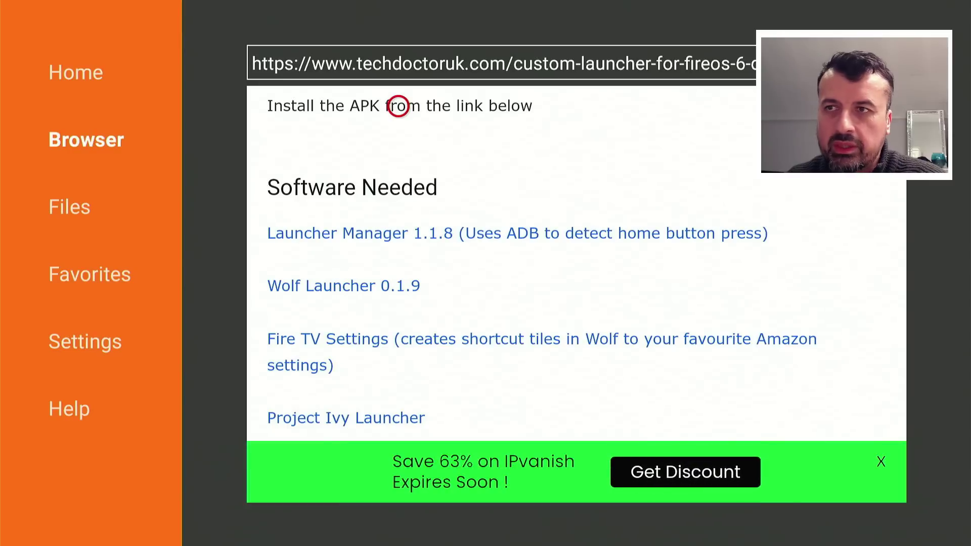
Open the Launcher Manager 1.1.8 link and scroll down to its Download Now! button
click(398, 227)
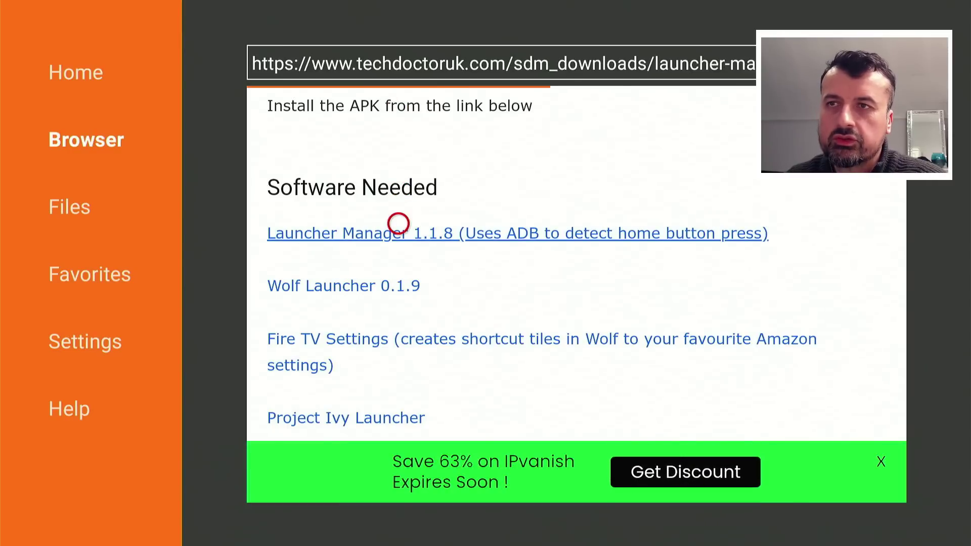
scroll(399, 482, down, 10)
scroll(398, 482, down, 3)
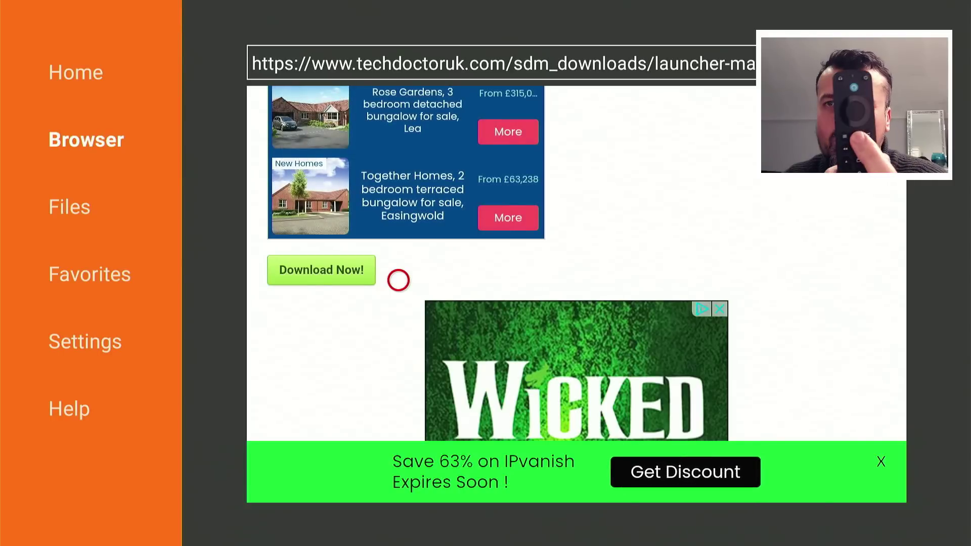
Exit Downloader back to the Wolf Launcher home screen with the Home button
key(Home)
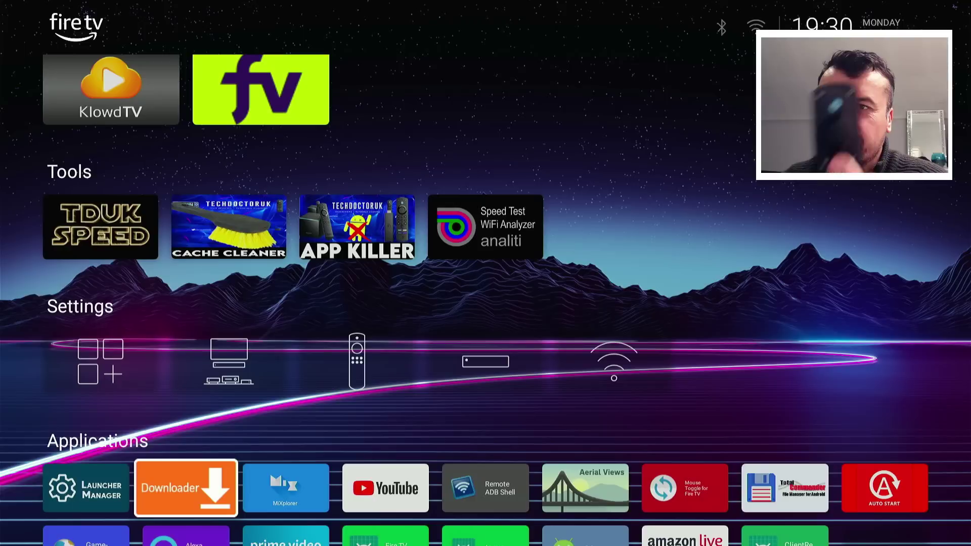